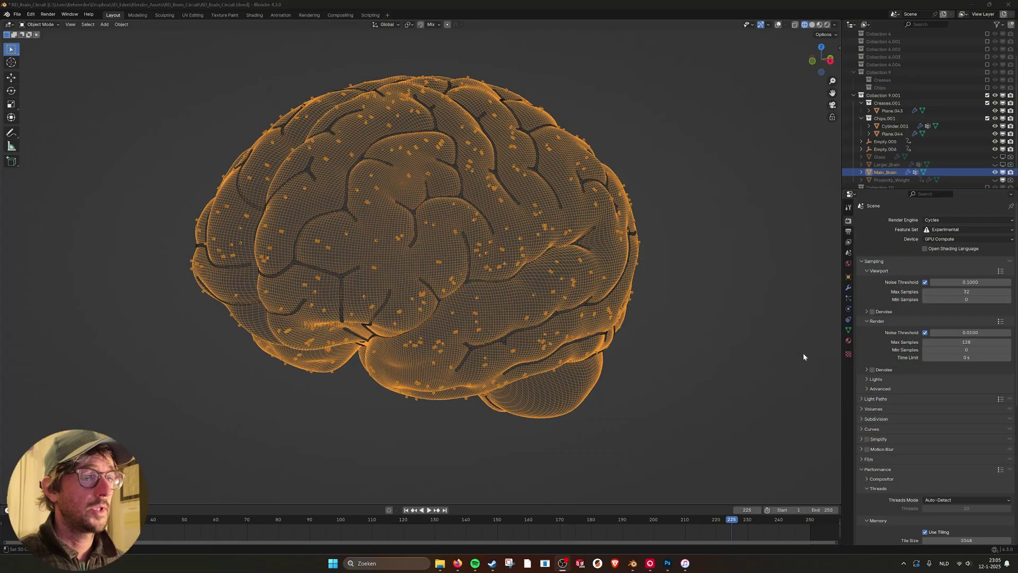
Switch the viewport to Material Preview and view the textured brain from closer and farther away
click(757, 10)
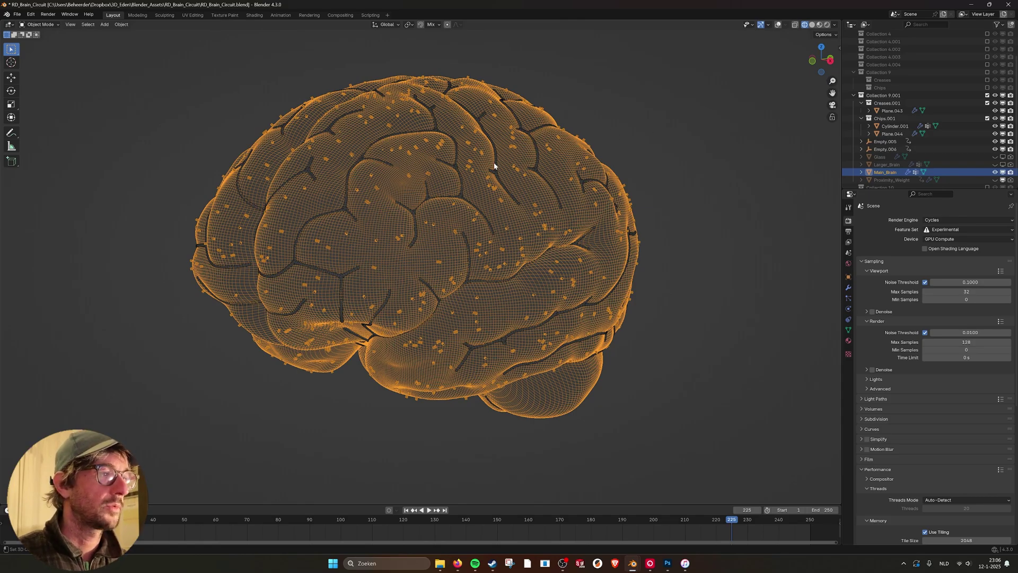
click(819, 24)
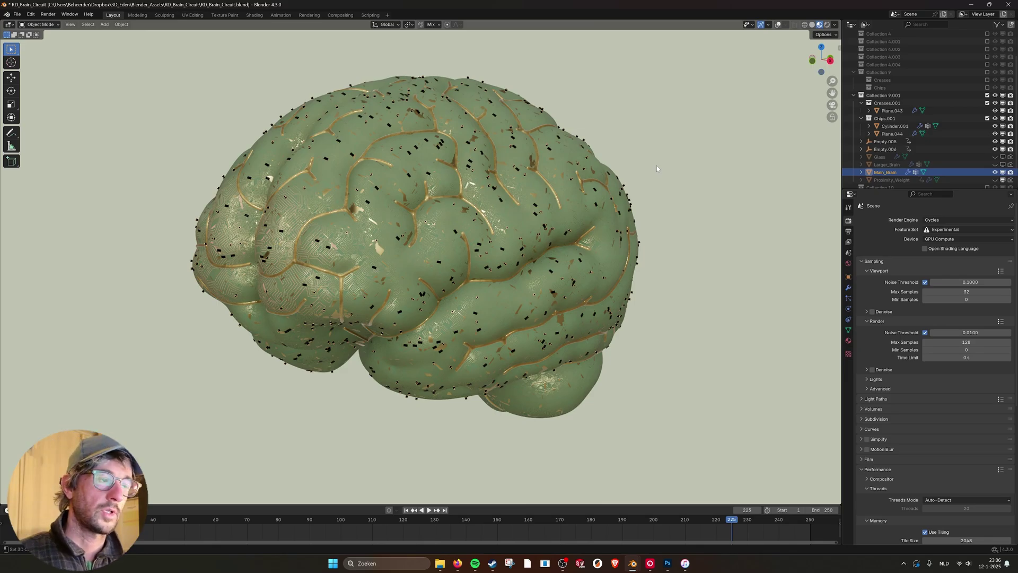
scroll(429, 151, down, 6)
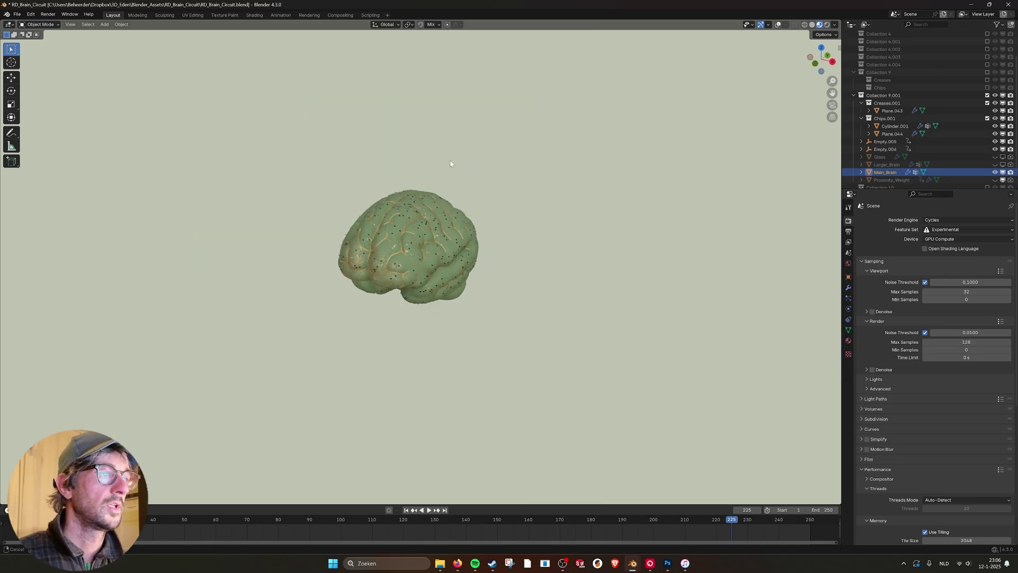
middle_drag(451, 163, 463, 212)
scroll(411, 229, up, 6)
scroll(411, 229, down, 5)
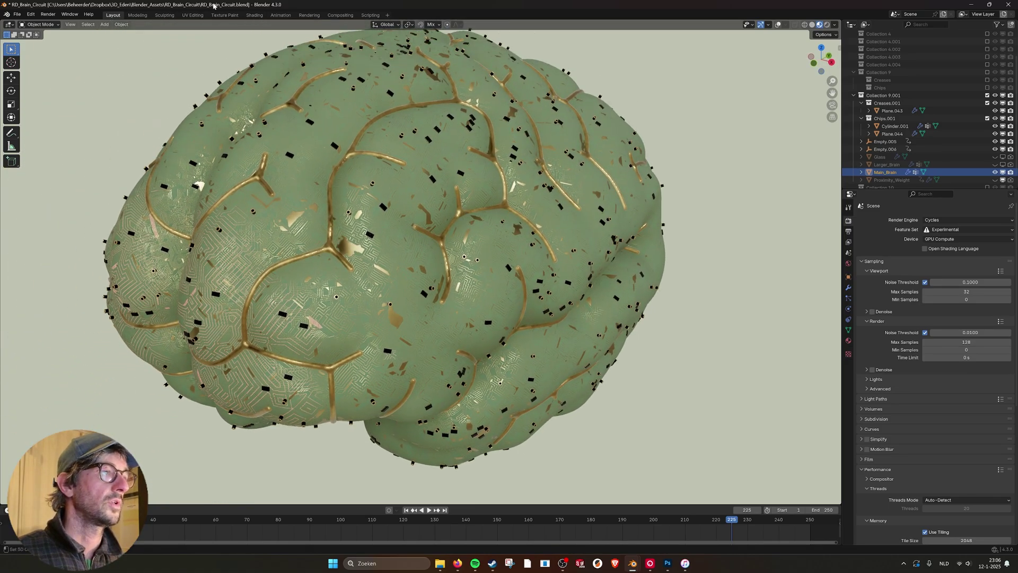
Play the brain animation from the first frame and pause it partway through
click(406, 509)
click(428, 510)
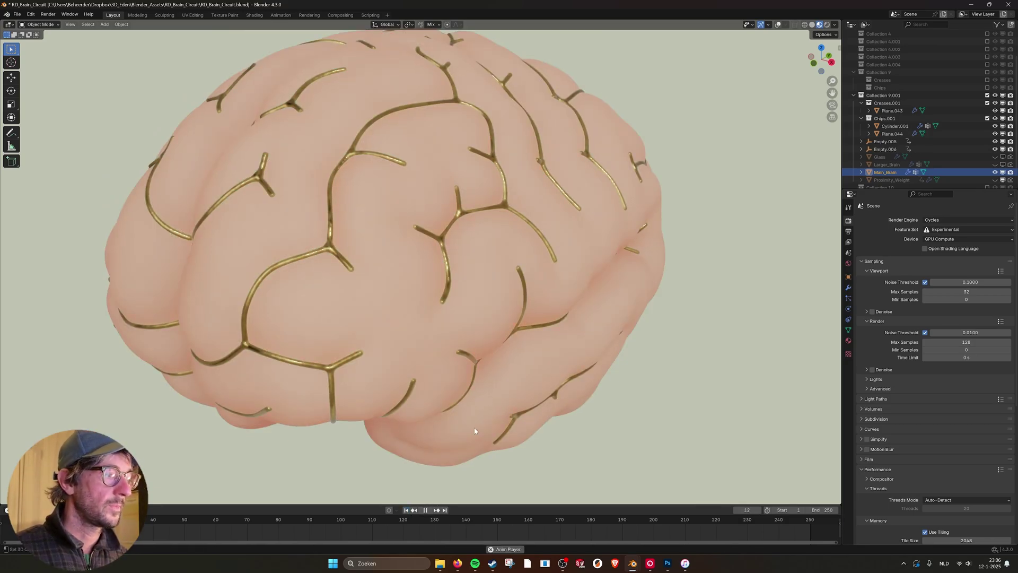
click(450, 522)
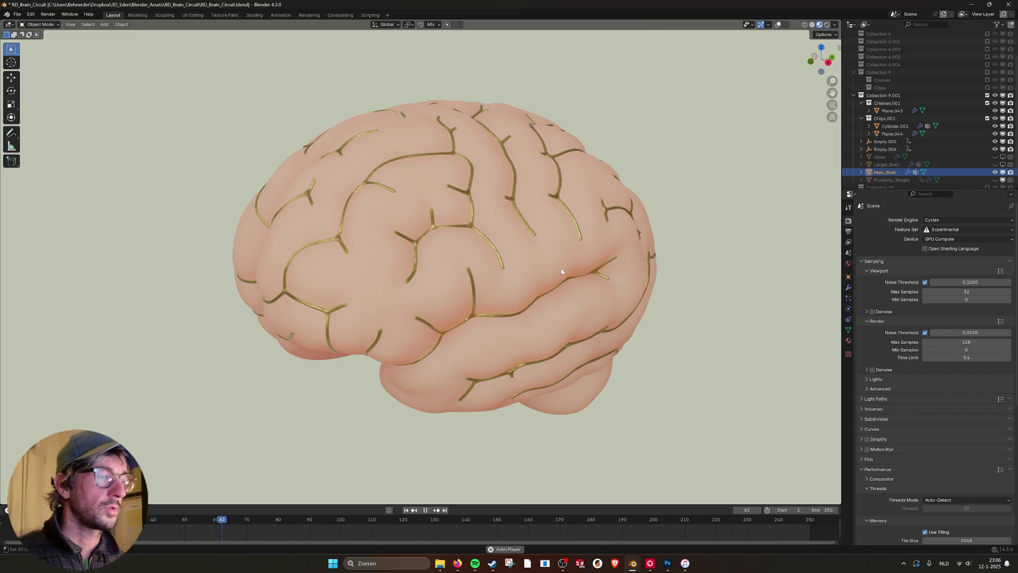
click(424, 509)
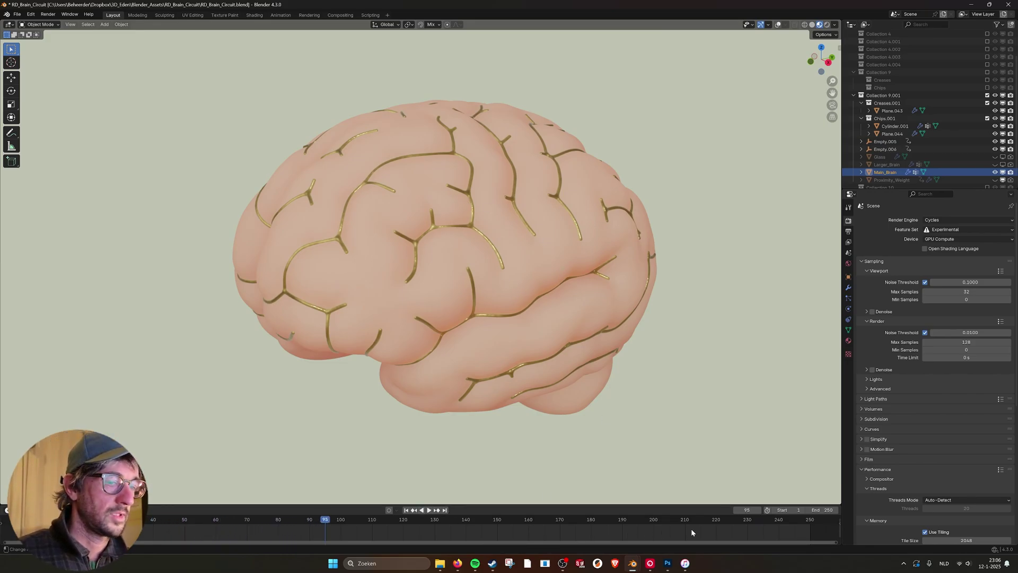
Set the timeline to frame 218, examine the circuit pattern up close, and play a short stretch of the animation
click(709, 519)
middle_drag(660, 388, 442, 354)
scroll(623, 374, up, 4)
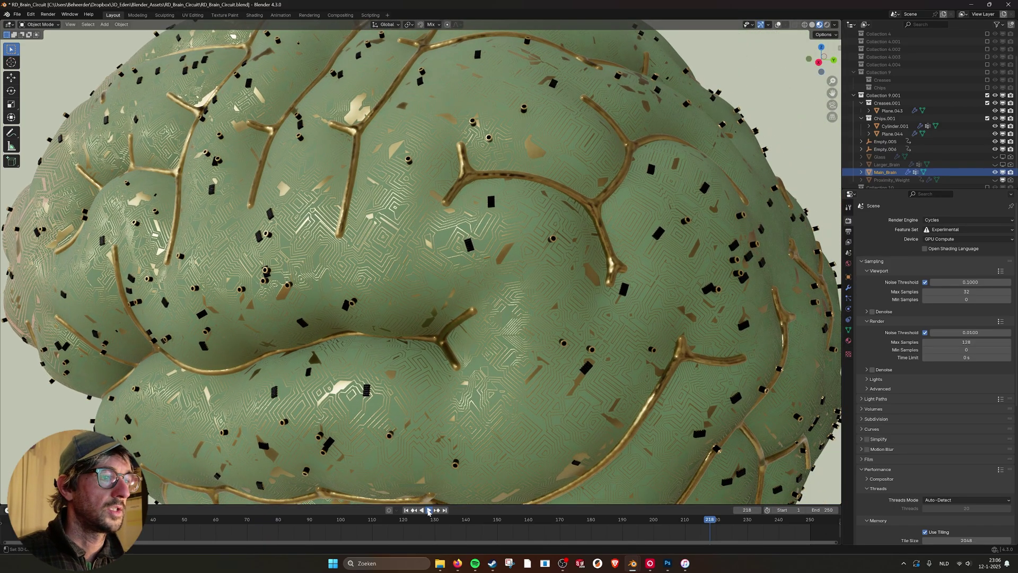
click(428, 510)
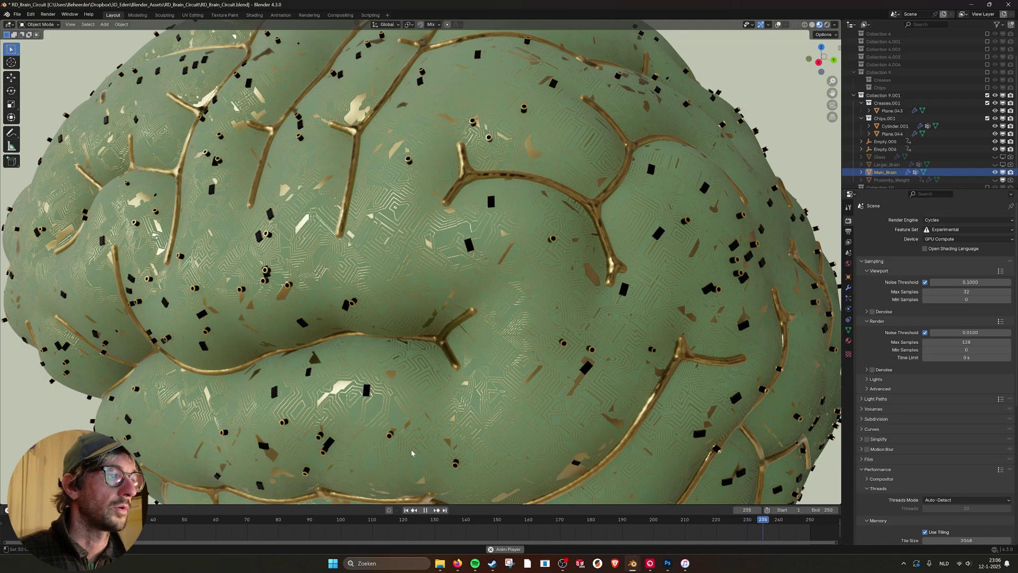
click(425, 510)
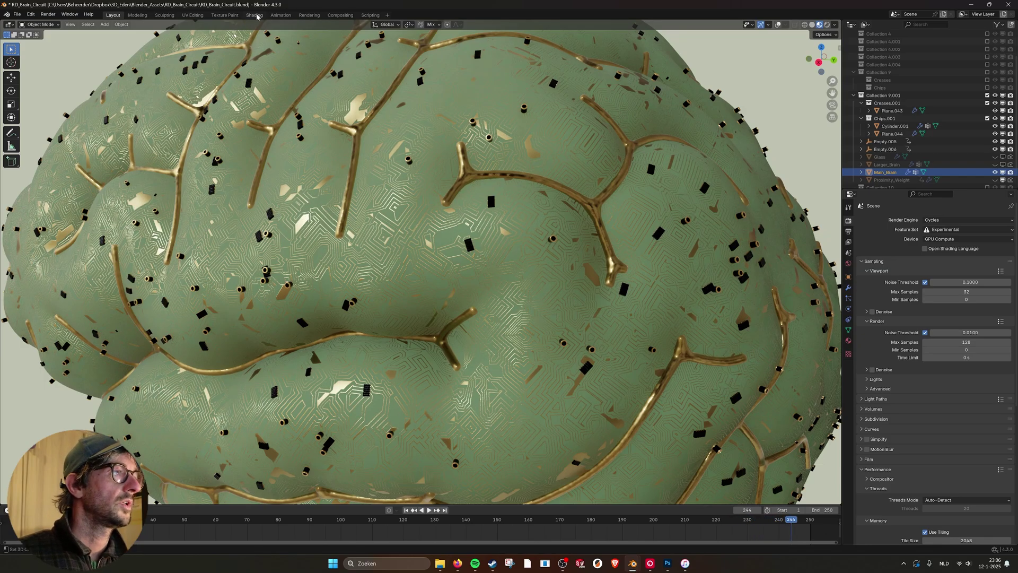
Open the Shading workspace and examine the texture, mapping and mix nodes of the Circuit_Board_Mix material
click(255, 15)
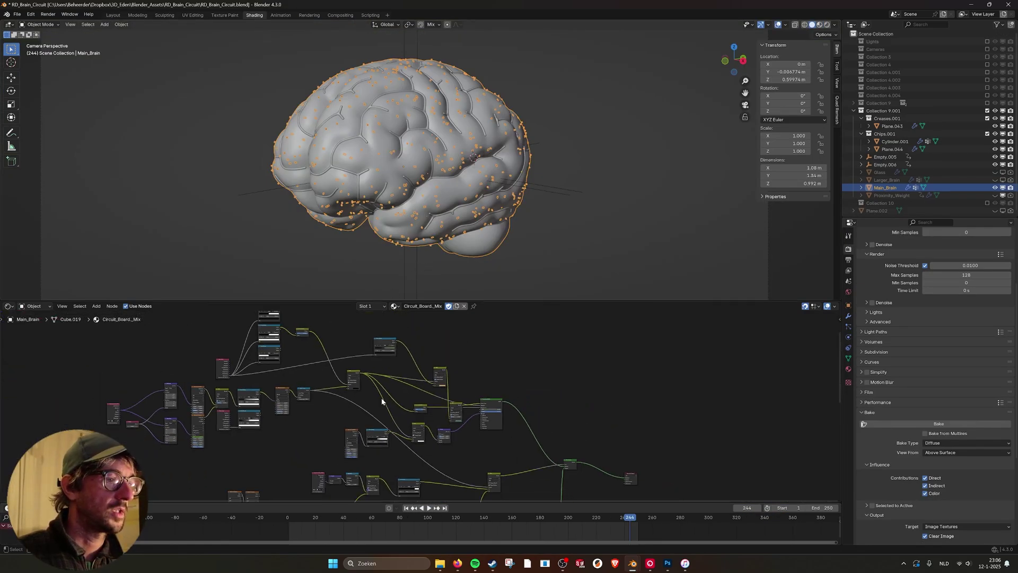
scroll(382, 398, up, 6)
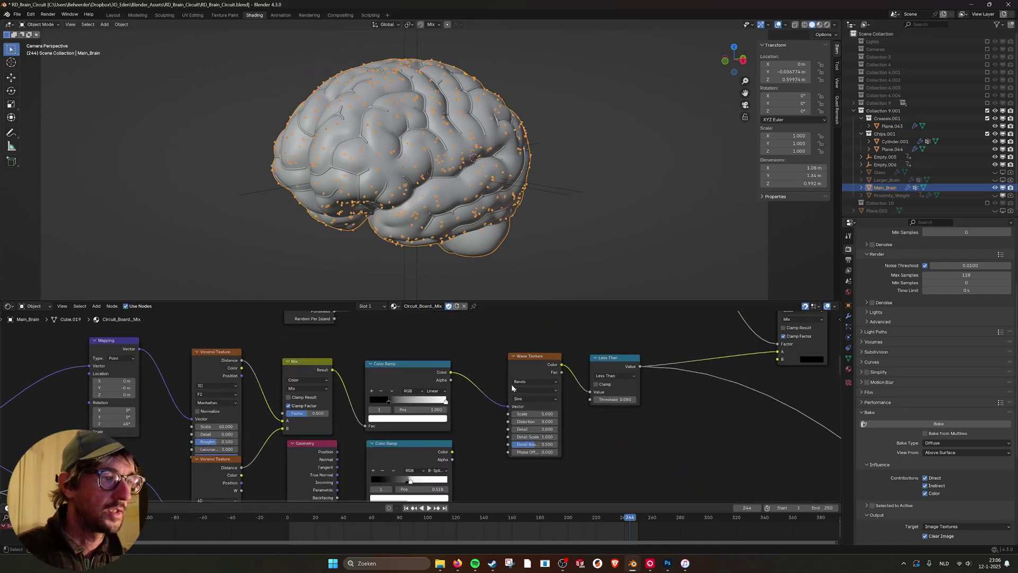
middle_drag(530, 359, 346, 323)
scroll(506, 380, up, 2)
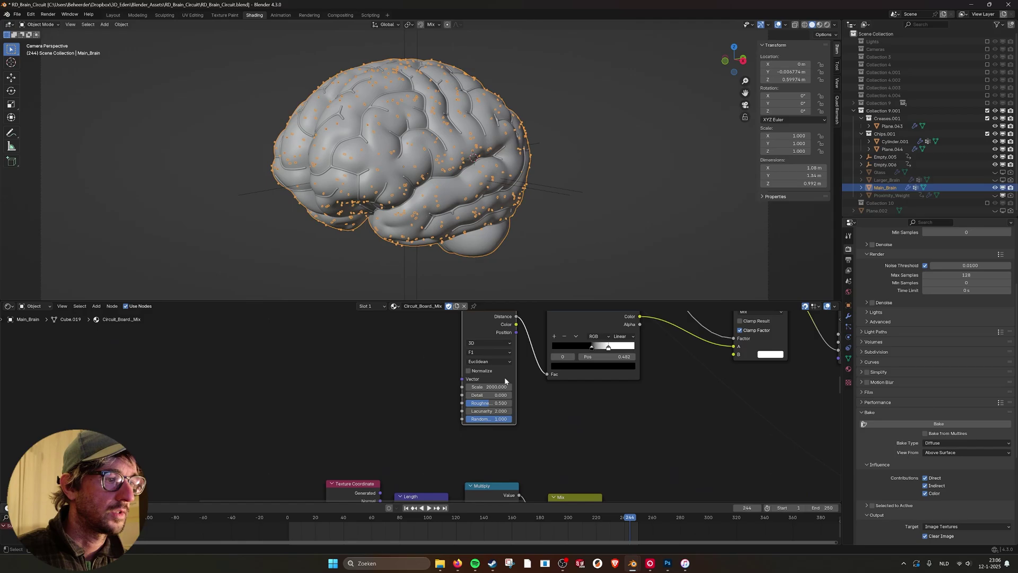
scroll(627, 470, down, 2)
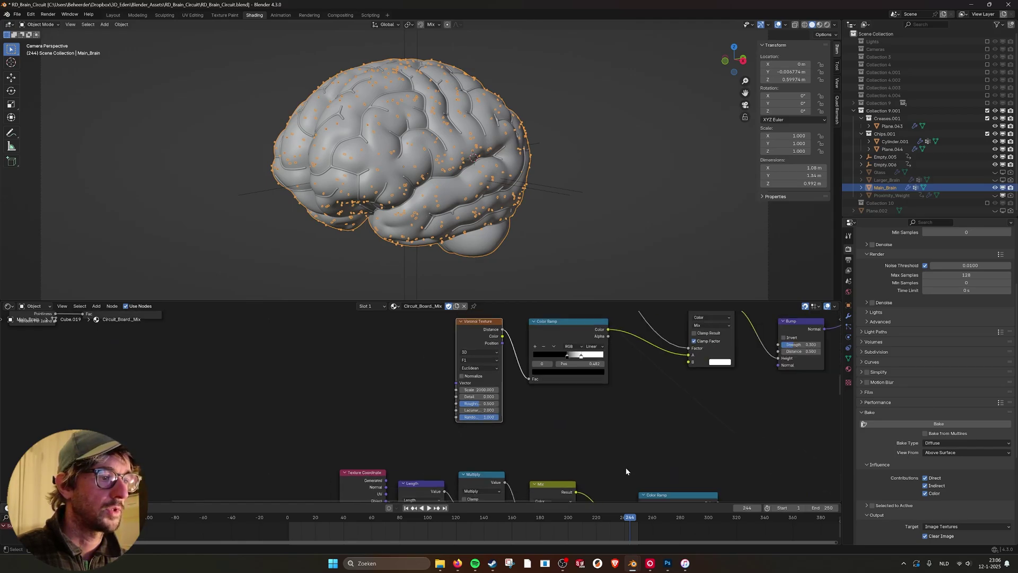
middle_drag(627, 470, 443, 356)
middle_drag(30, 423, 419, 367)
scroll(402, 385, up, 3)
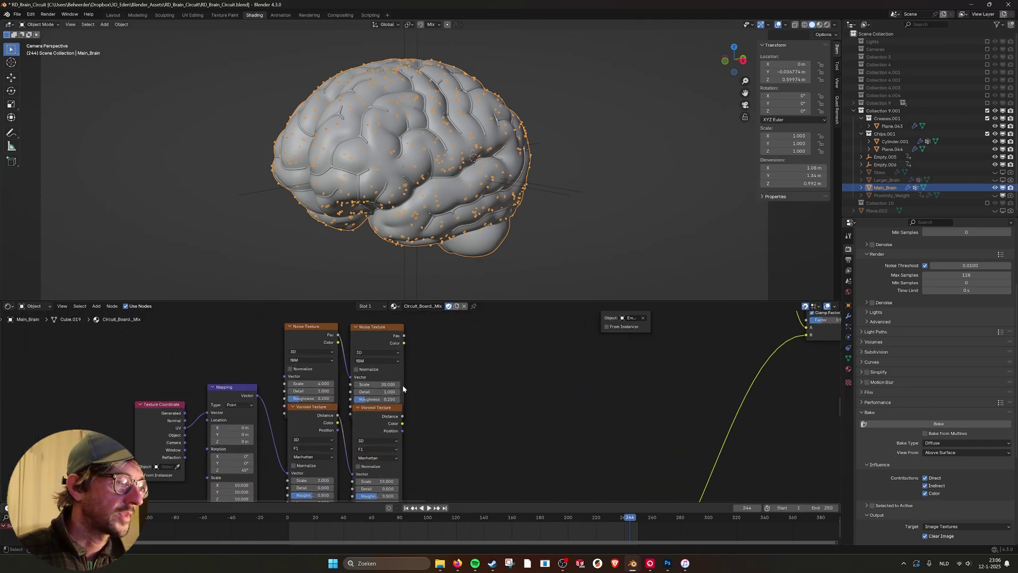
middle_drag(422, 405, 500, 343)
scroll(516, 418, down, 5)
middle_drag(516, 418, 529, 351)
middle_drag(489, 403, 463, 368)
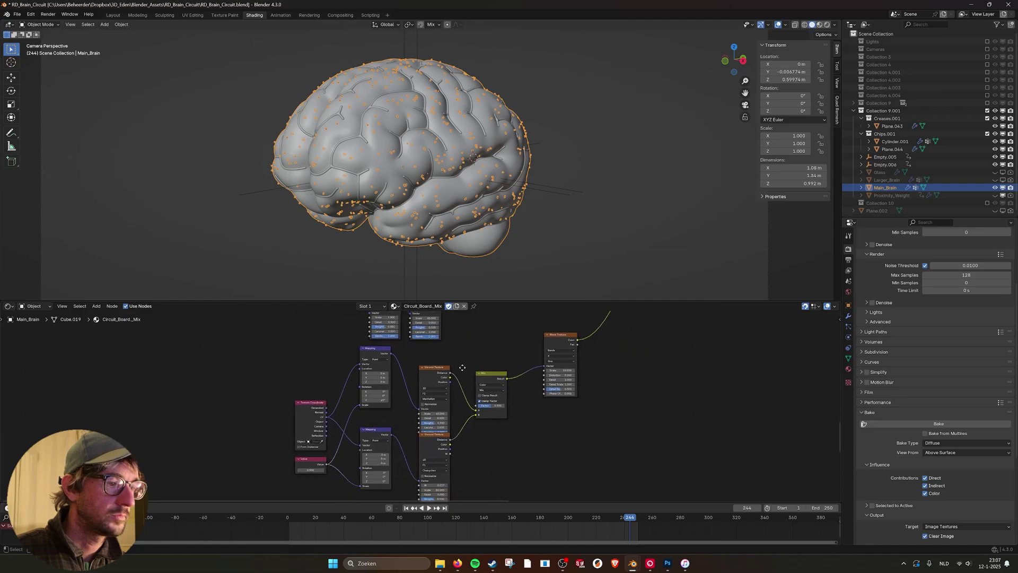
Move the two stacked Voronoi Texture nodes feeding the Mix node slightly upward and review the settings through to the Wave Texture
drag(440, 373, 439, 360)
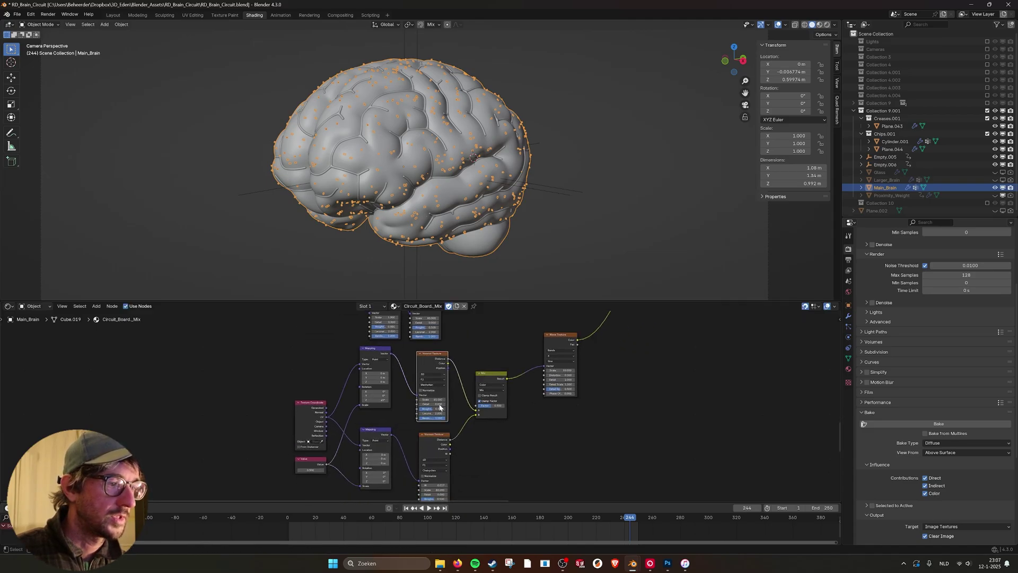
drag(450, 434, 447, 430)
scroll(447, 430, up, 2)
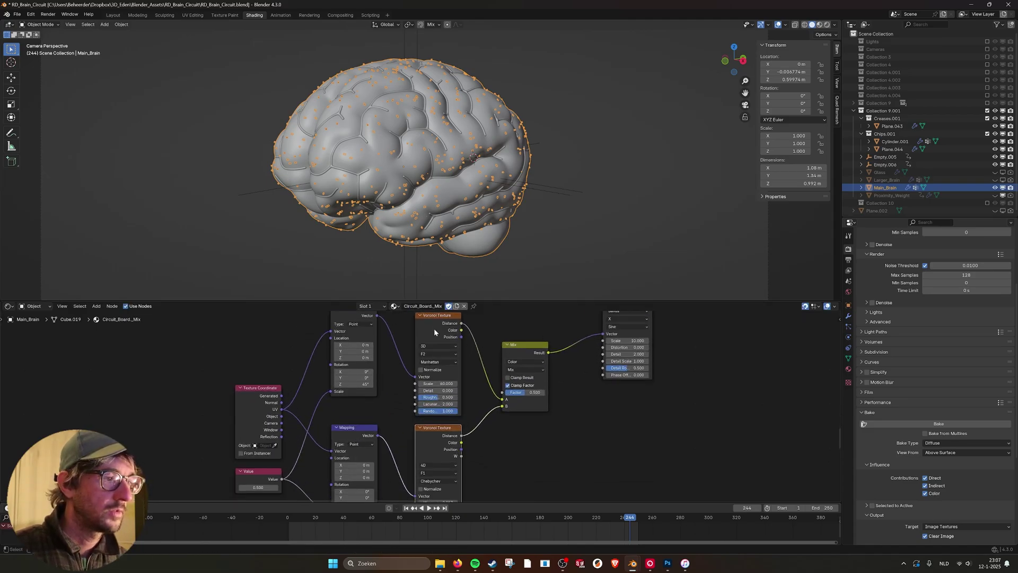
middle_drag(465, 464, 462, 375)
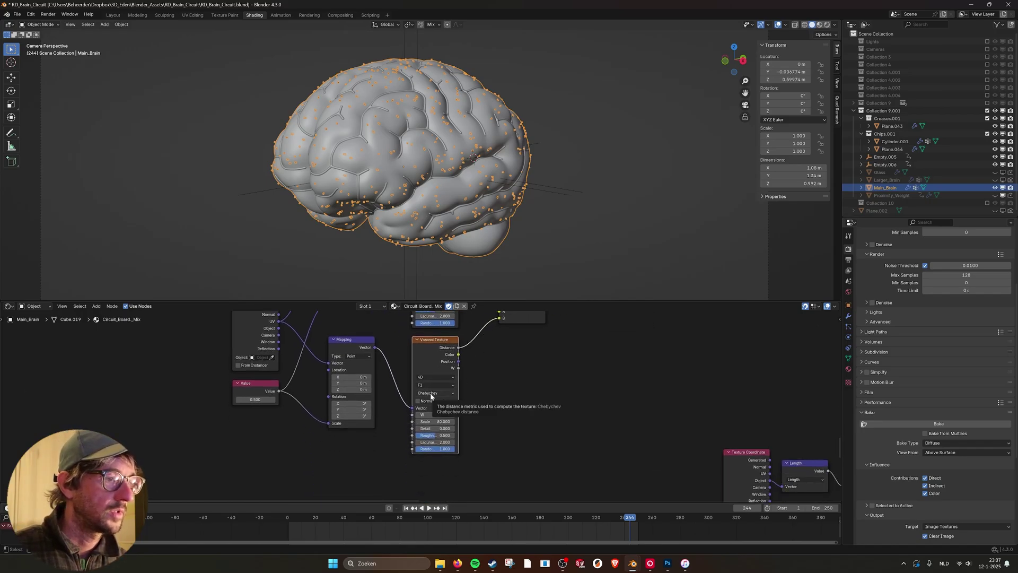
middle_drag(609, 323, 488, 467)
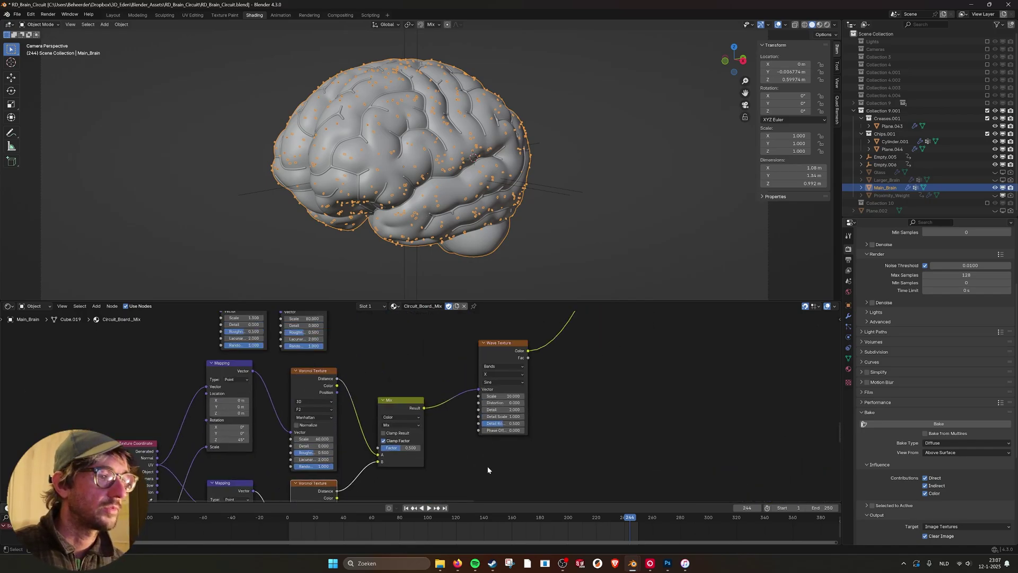
scroll(422, 404, down, 1)
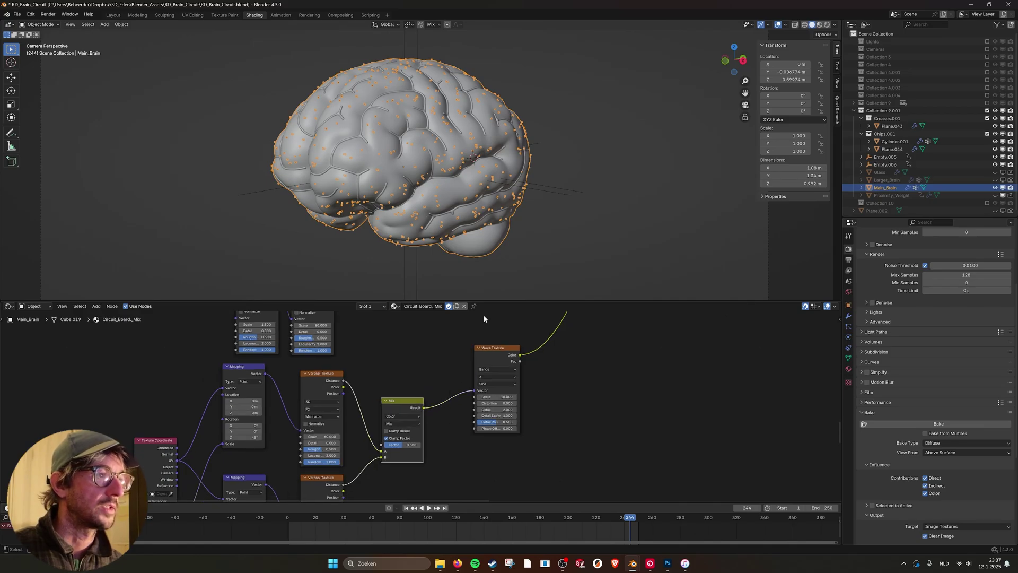
Show the brain in Material Preview and inspect the gold circuit traces, chips and creases from several angles and distances
click(819, 24)
middle_drag(357, 130, 405, 159)
scroll(448, 152, up, 10)
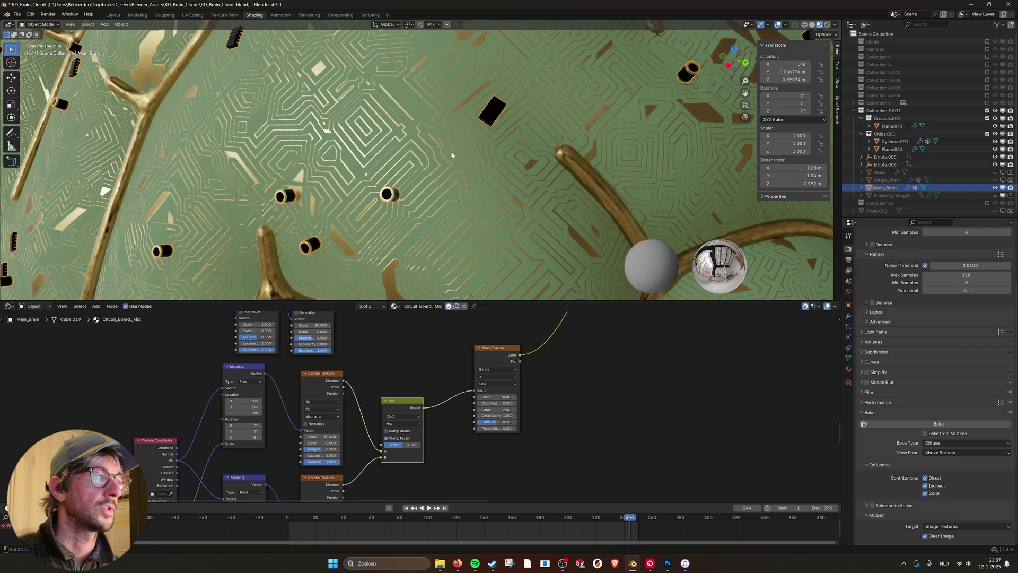
scroll(451, 155, down, 4)
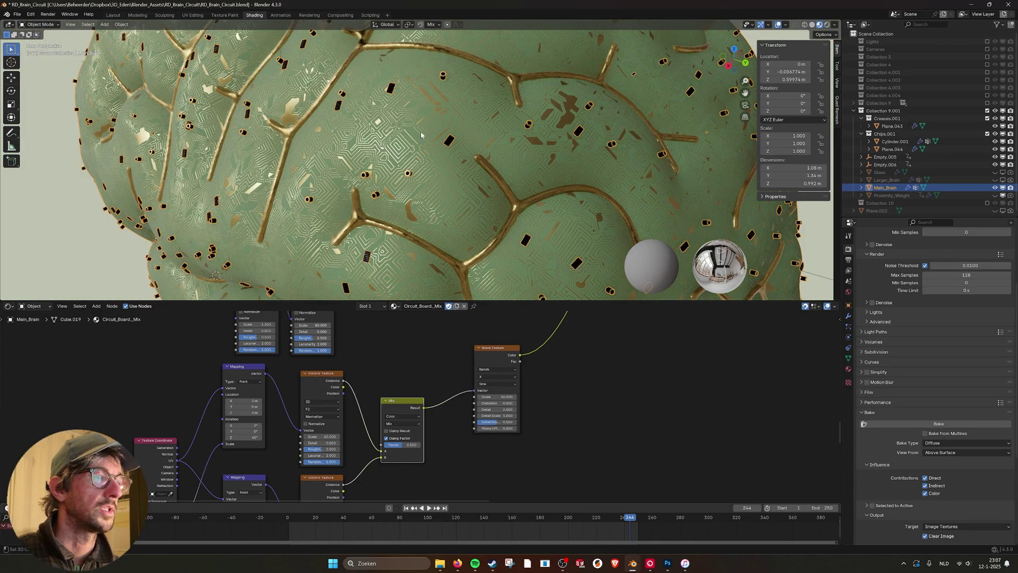
scroll(539, 154, up, 6)
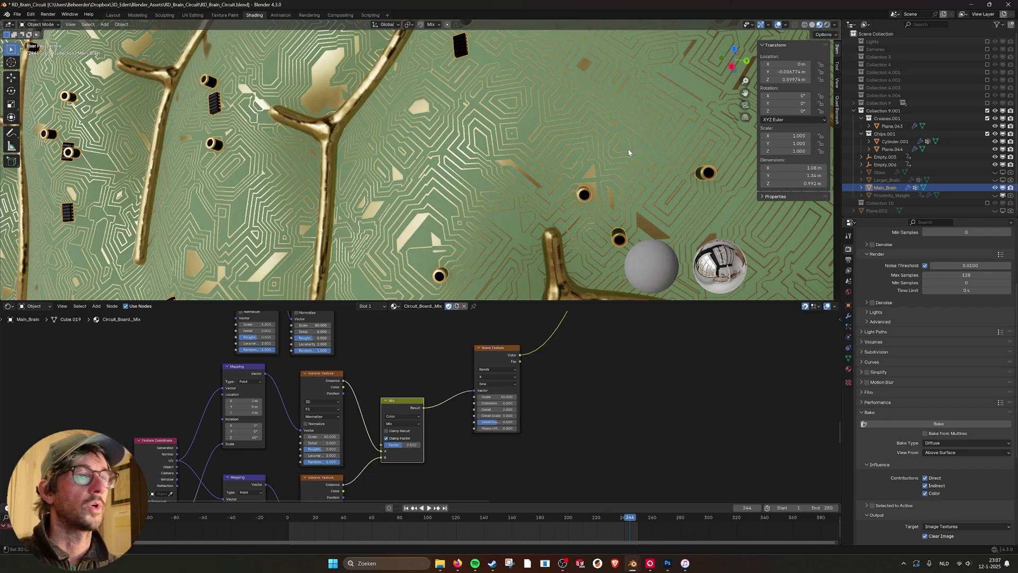
scroll(627, 153, down, 8)
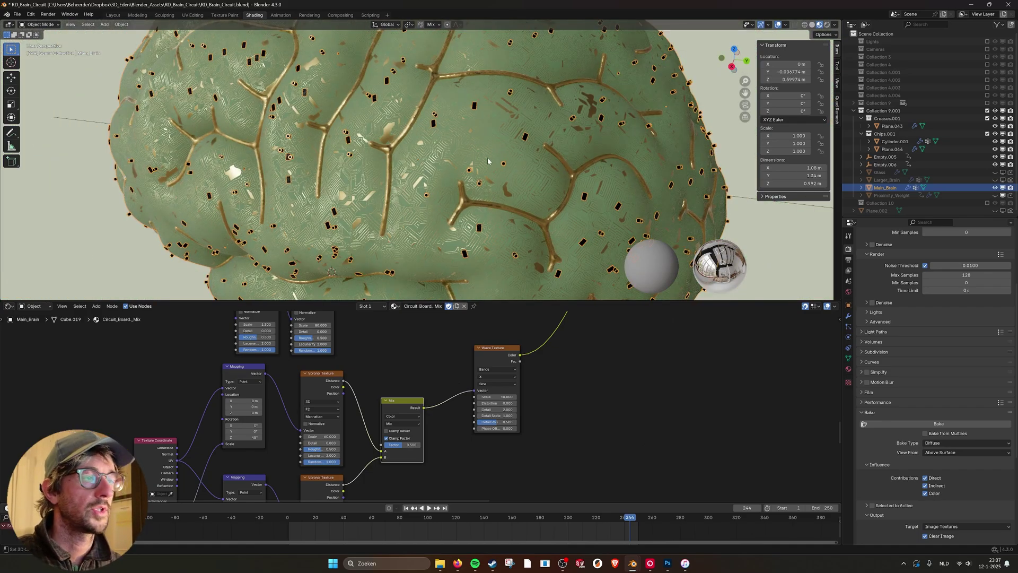
scroll(439, 169, up, 6)
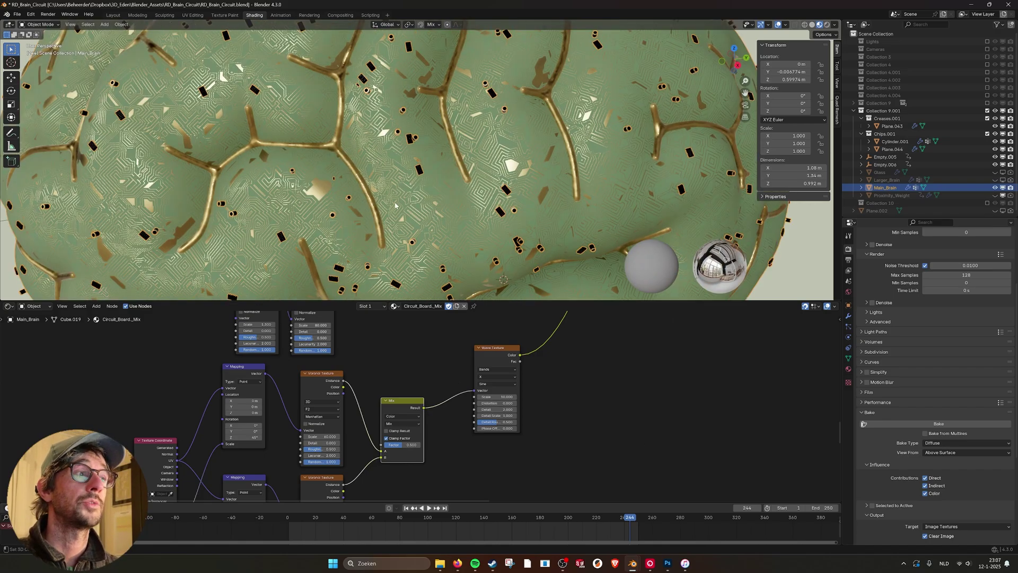
scroll(420, 195, down, 4)
middle_drag(505, 189, 490, 161)
scroll(439, 165, up, 6)
scroll(439, 164, down, 6)
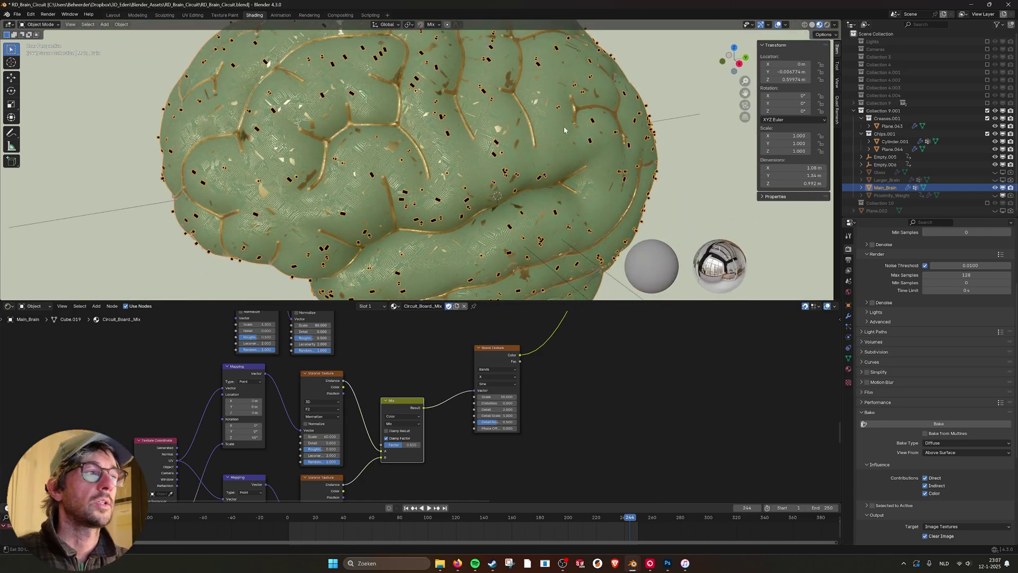
scroll(587, 123, down, 5)
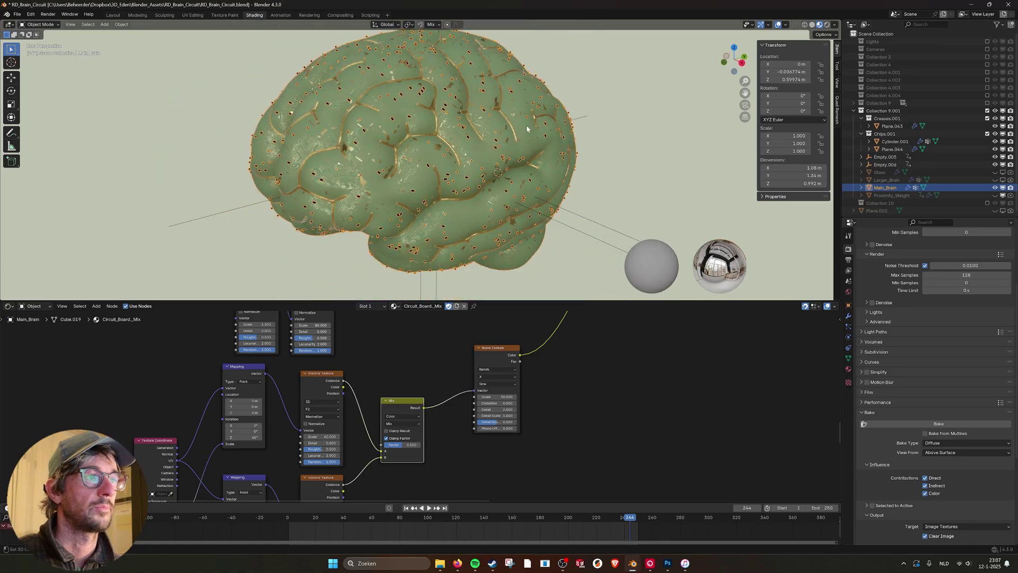
Display the brain in wireframe to inspect its mesh density, and select the crease mesh Plane.043
click(804, 24)
middle_drag(424, 142, 462, 139)
scroll(569, 120, up, 5)
scroll(568, 120, down, 4)
middle_drag(568, 119, 503, 131)
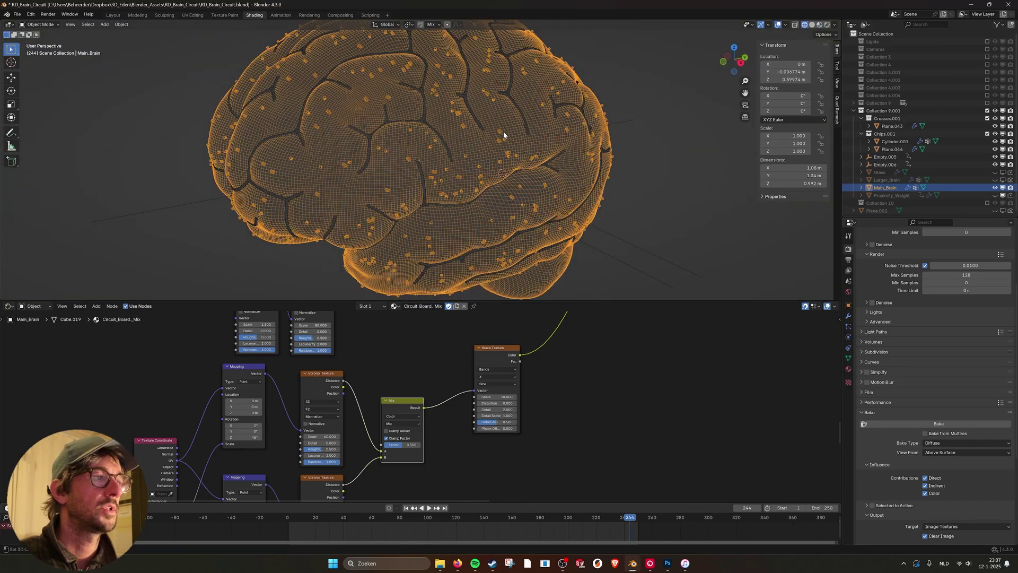
click(436, 132)
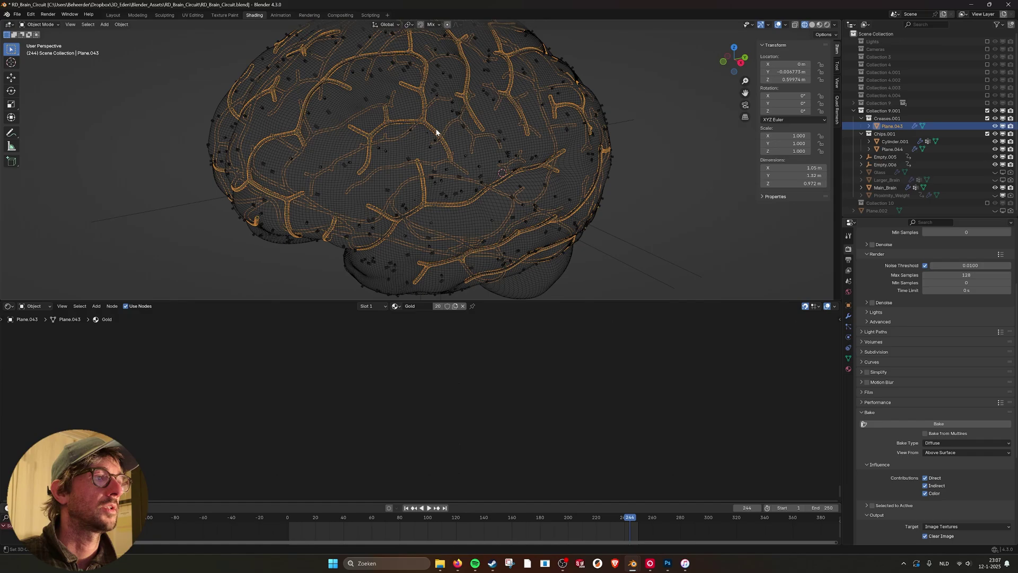
Return the viewport to Material Preview, deselect everything, and look over the whole brain
click(811, 24)
click(820, 24)
key(alt+a)
mouse_move(417, 149)
middle_down()
mouse_move(526, 148)
mouse_move(456, 117)
middle_up()
scroll(526, 147, down, 3)
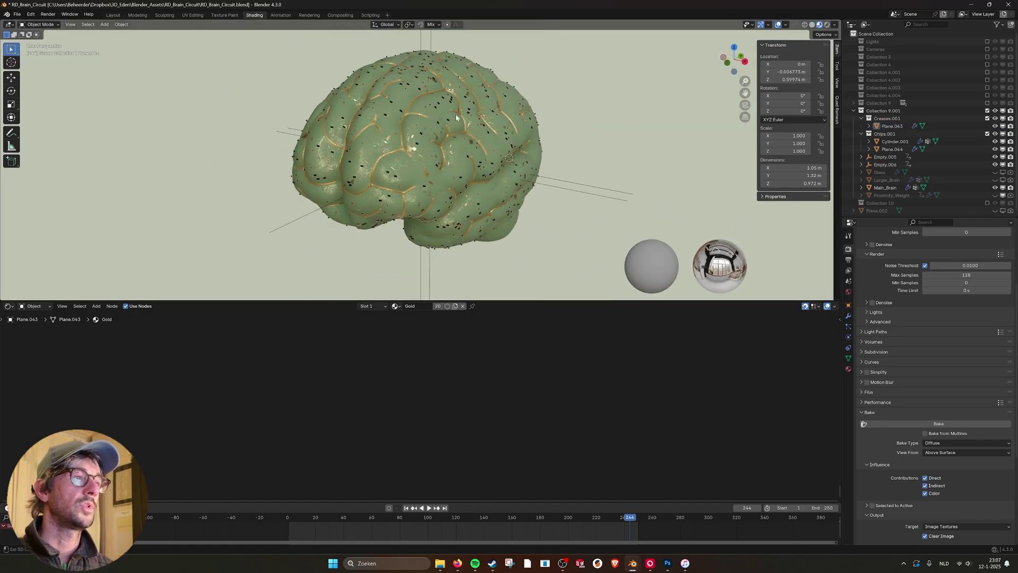
middle_drag(479, 163, 539, 118)
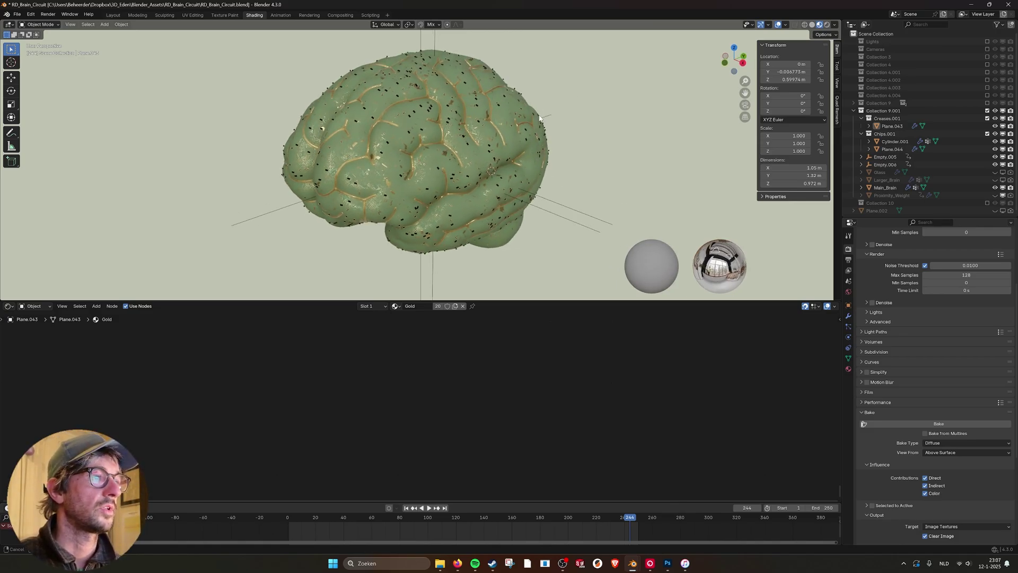
scroll(525, 113, up, 1)
scroll(517, 102, down, 1)
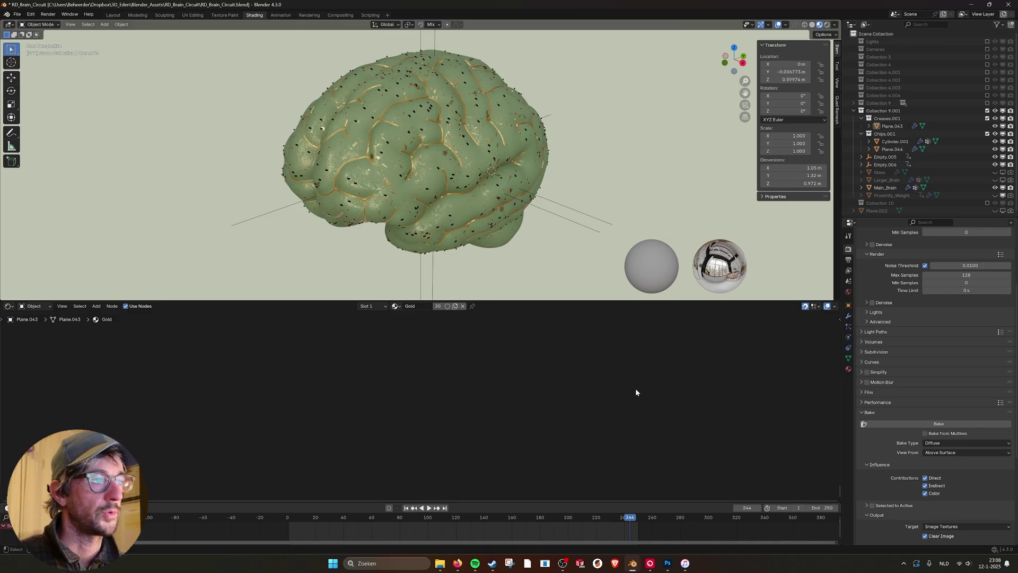
Switch to the Blender window with the Geometry_Nodes_Cogs_And_Gears_4.3 file and select a twisted cog
mouse_move(638, 563)
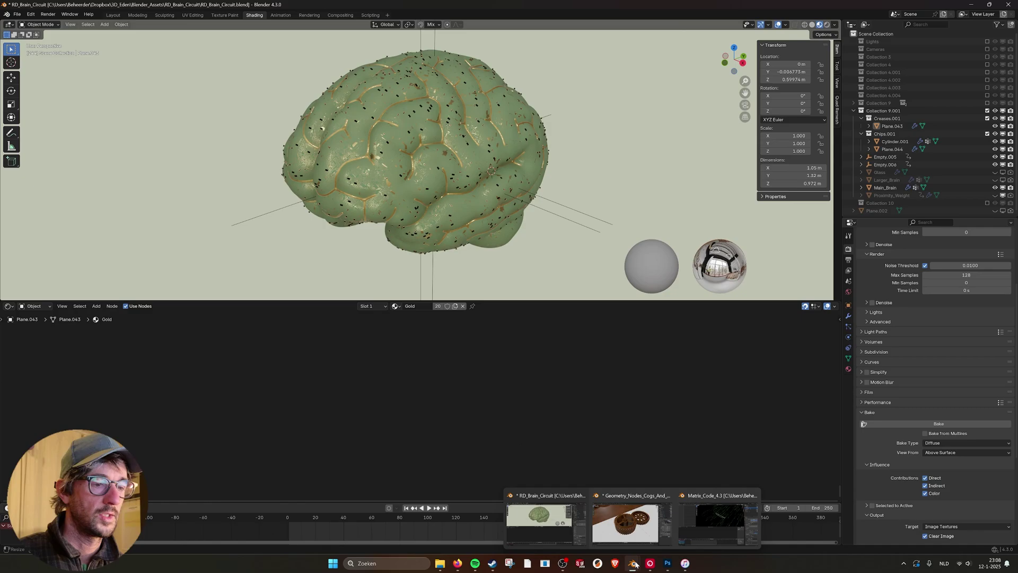
click(637, 525)
middle_drag(625, 350, 549, 316)
click(629, 324)
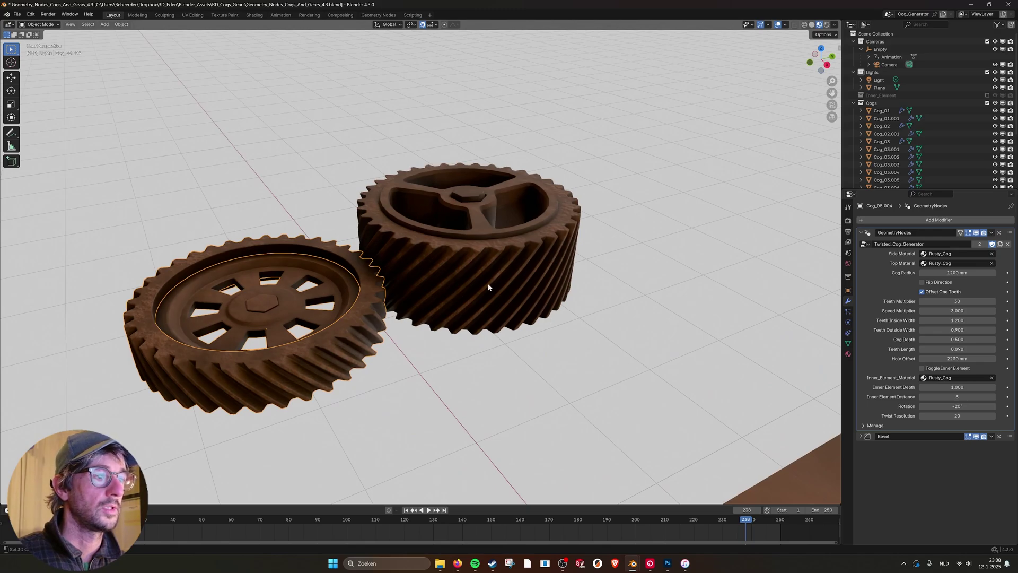
Select the thicker twisted cog and display it in solid shading and wireframe to inspect its mesh
middle_drag(365, 316, 446, 306)
click(361, 297)
scroll(361, 296, up, 3)
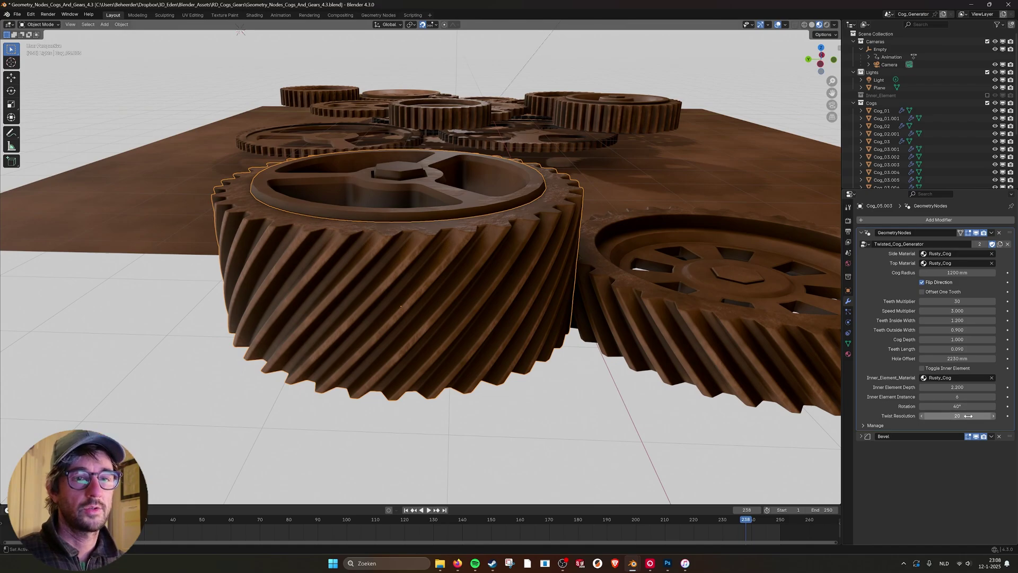
click(812, 24)
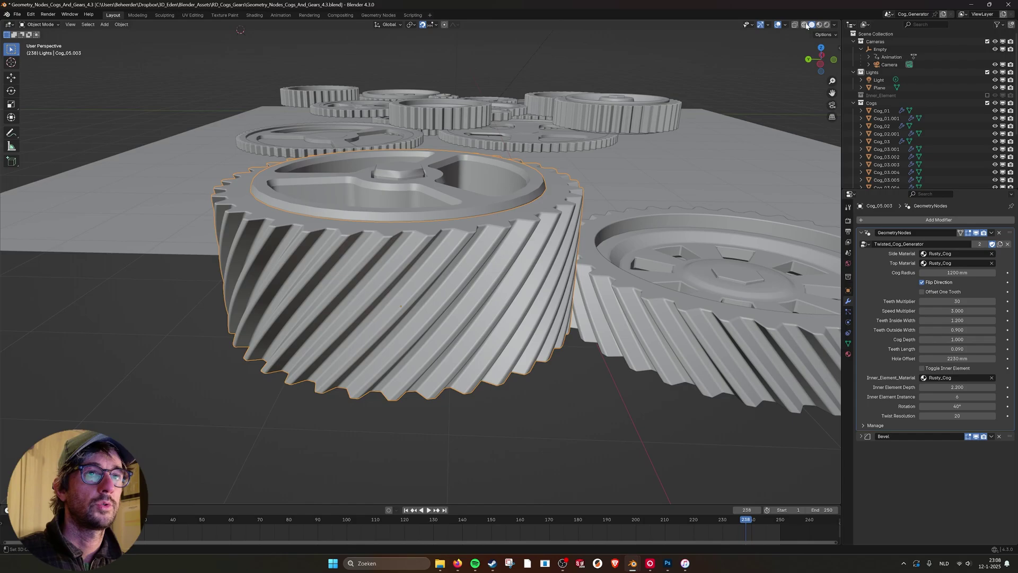
click(804, 24)
scroll(475, 256, up, 2)
shift+middle_drag(499, 259, 530, 229)
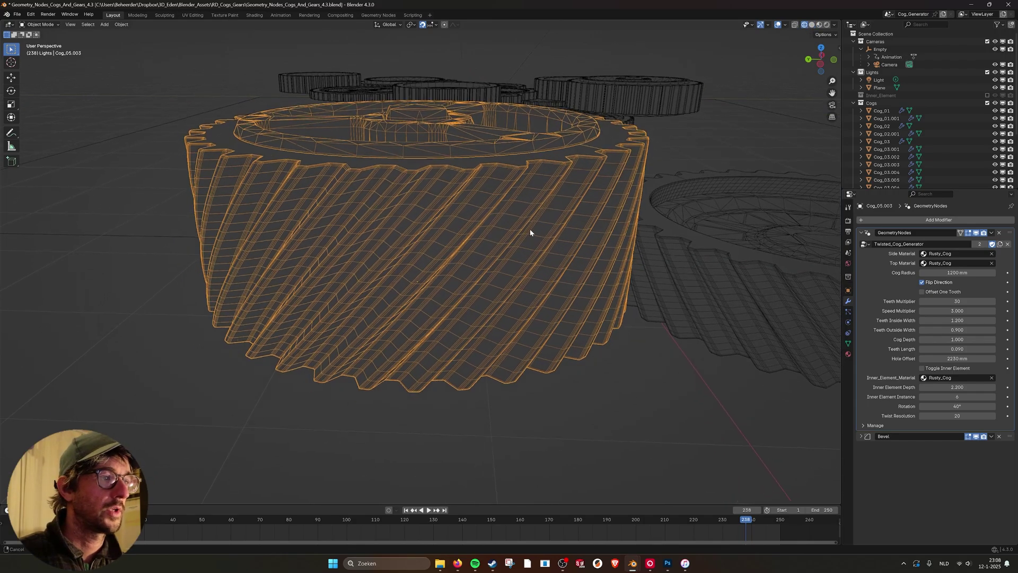
Lower the thicker twisted cog's Twist Resolution to 15, and raise it to 18
click(922, 415)
click(922, 415)
click(921, 416)
click(922, 415)
click(922, 415)
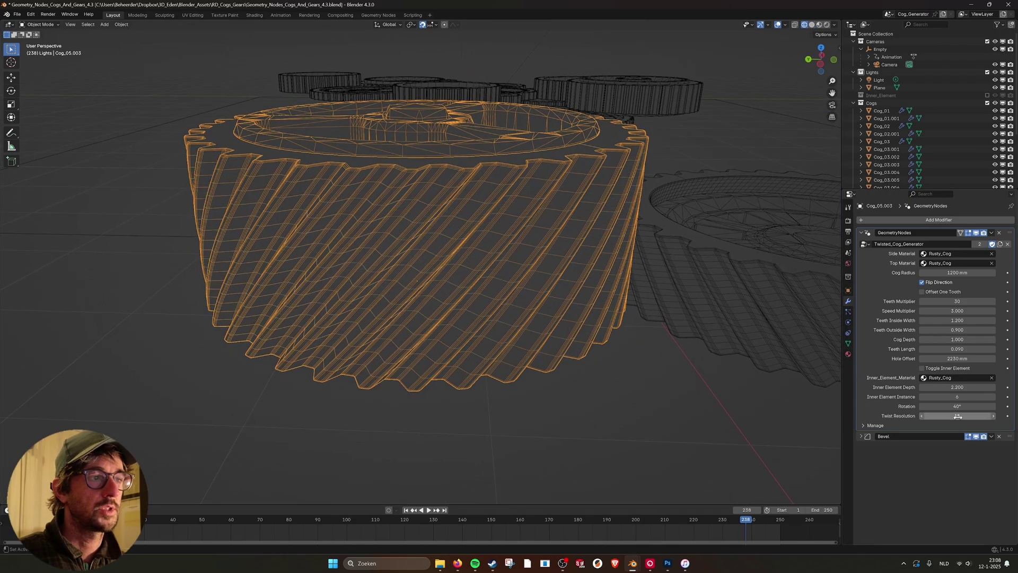
click(993, 415)
click(993, 416)
click(993, 416)
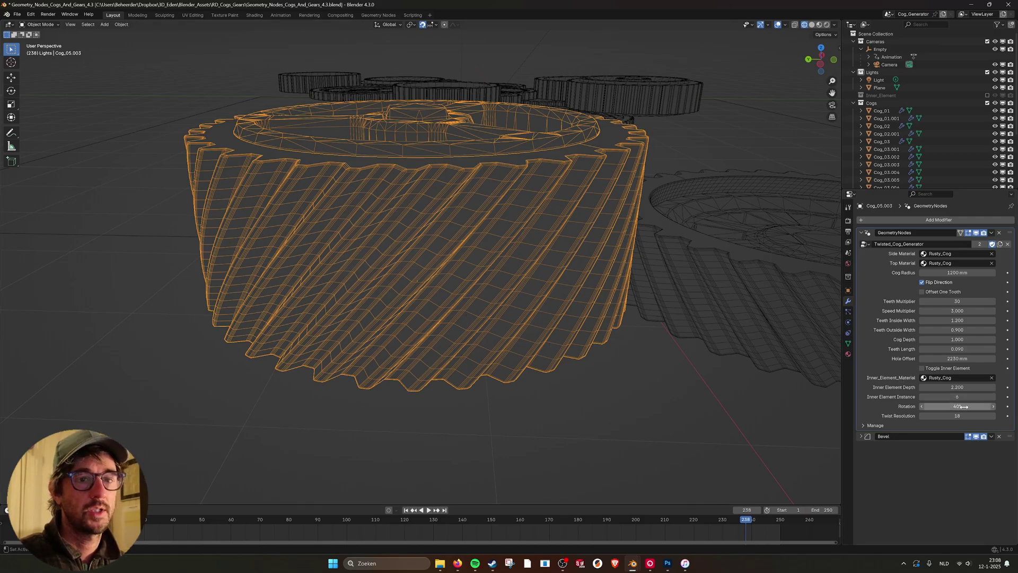
mouse_move(949, 406)
mouse_down()
mouse_move(920, 406)
mouse_move(968, 406)
mouse_up()
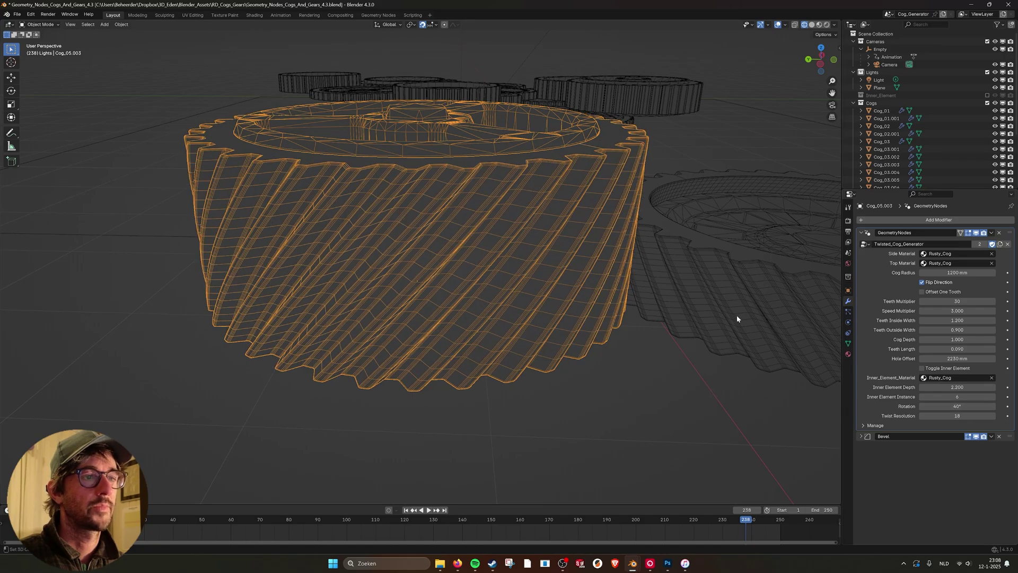
Select the flatter twisted cog and play the animation to view both cogs turning in wireframe
click(736, 315)
shift+middle_drag(773, 352, 659, 337)
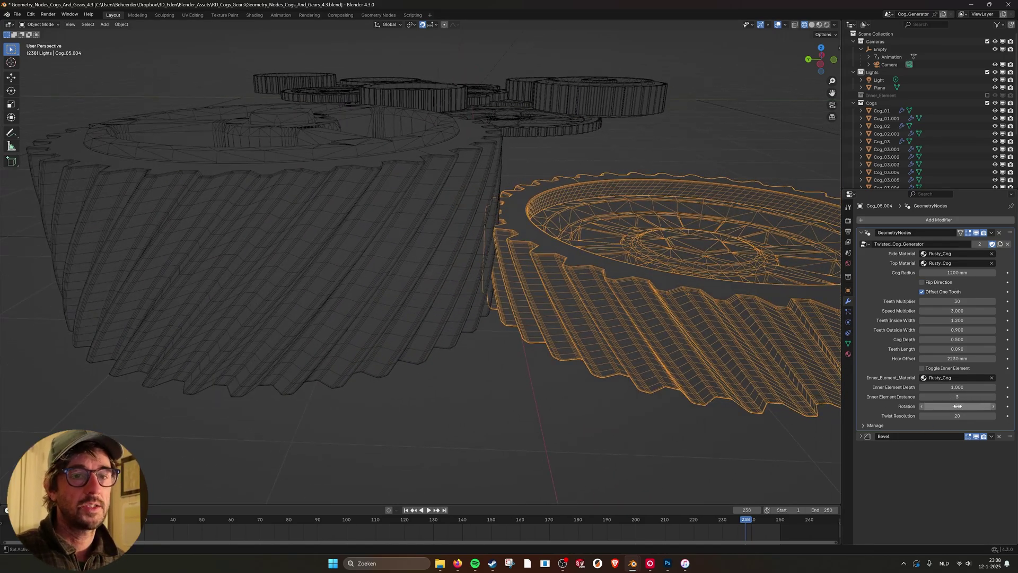
middle_drag(559, 375, 500, 320)
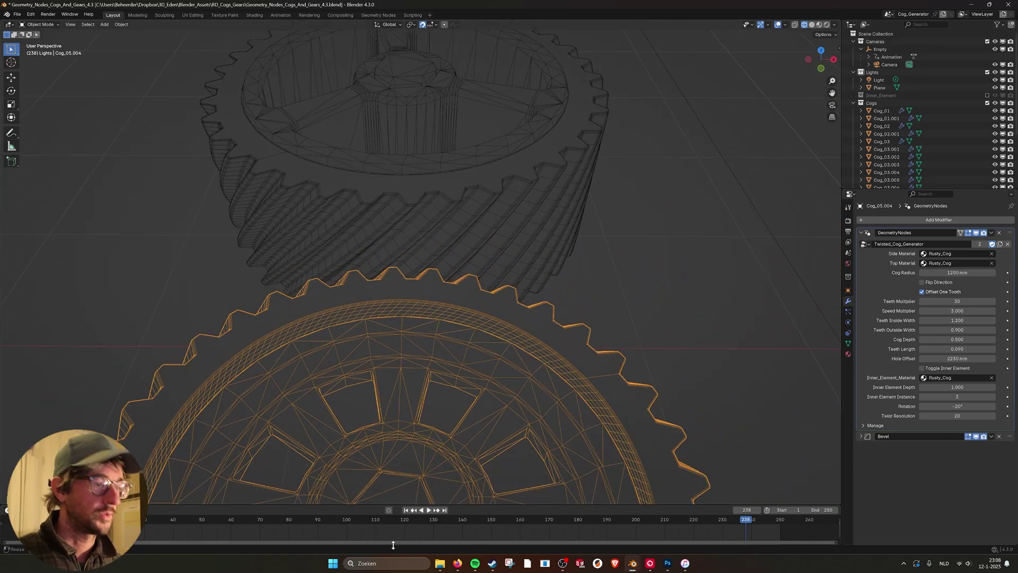
click(428, 509)
middle_drag(462, 393, 590, 280)
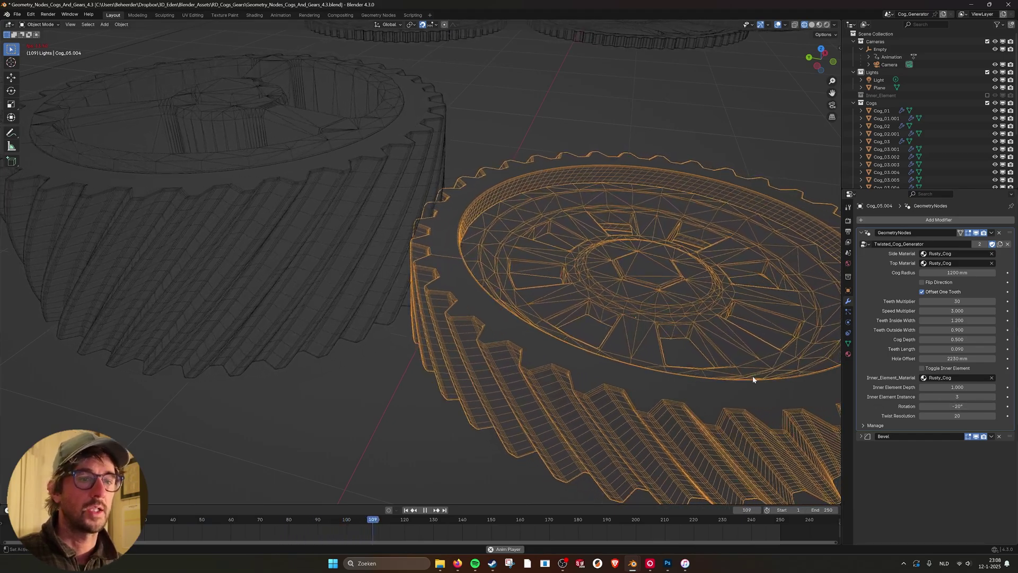
Set the flatter twisted cog's Rotation to 20° while the animation plays
click(930, 405)
click(927, 406)
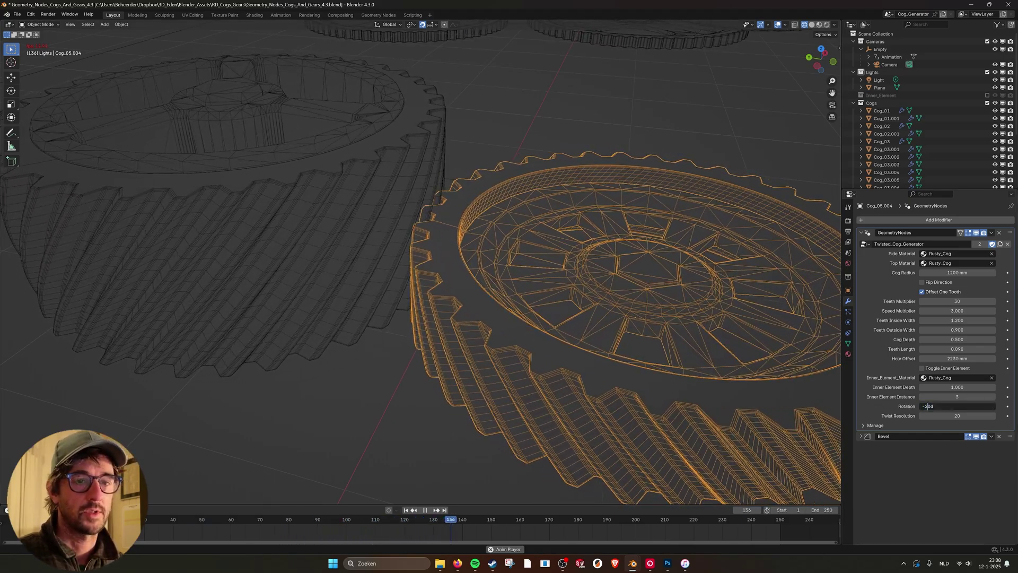
key(BackSpace)
key(Return)
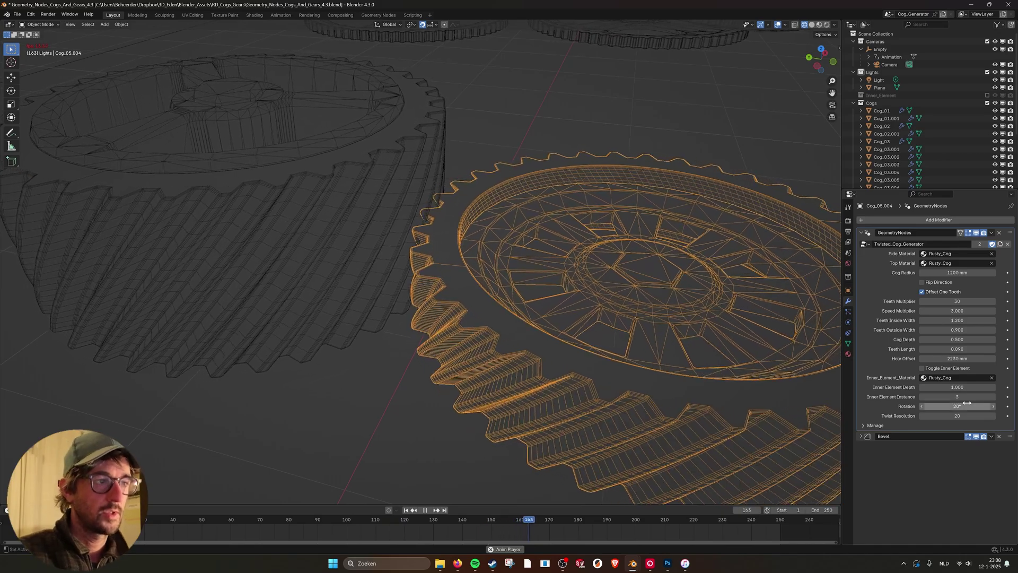
Show the cogs in solid shading and set the flatter twisted cog's Rotation to -20°
mouse_move(482, 157)
middle_down()
mouse_move(429, 205)
mouse_move(336, 166)
mouse_move(484, 177)
mouse_move(450, 230)
mouse_move(476, 212)
middle_up()
key(shift+z)
click(957, 405)
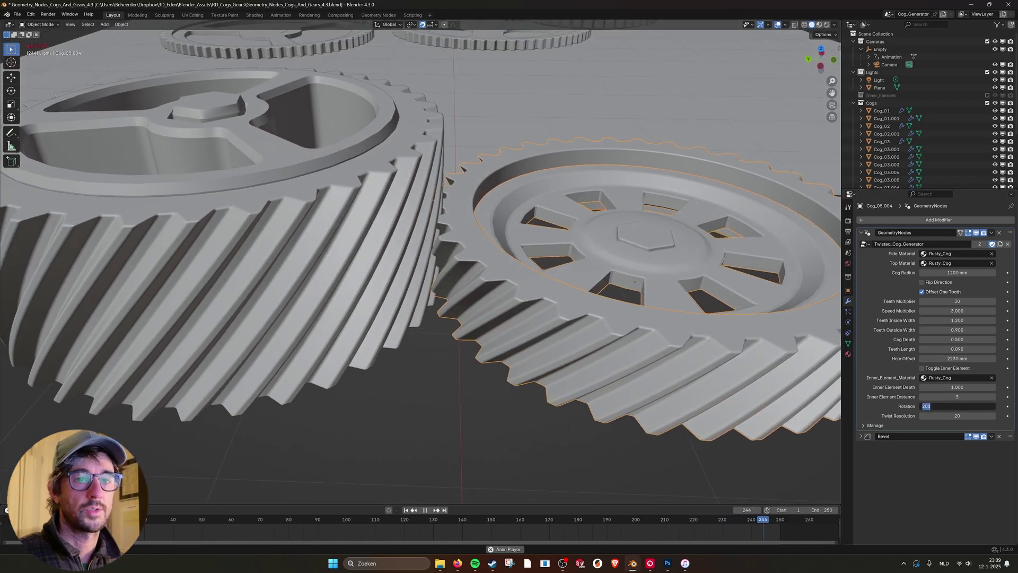
text(-20)
key(Return)
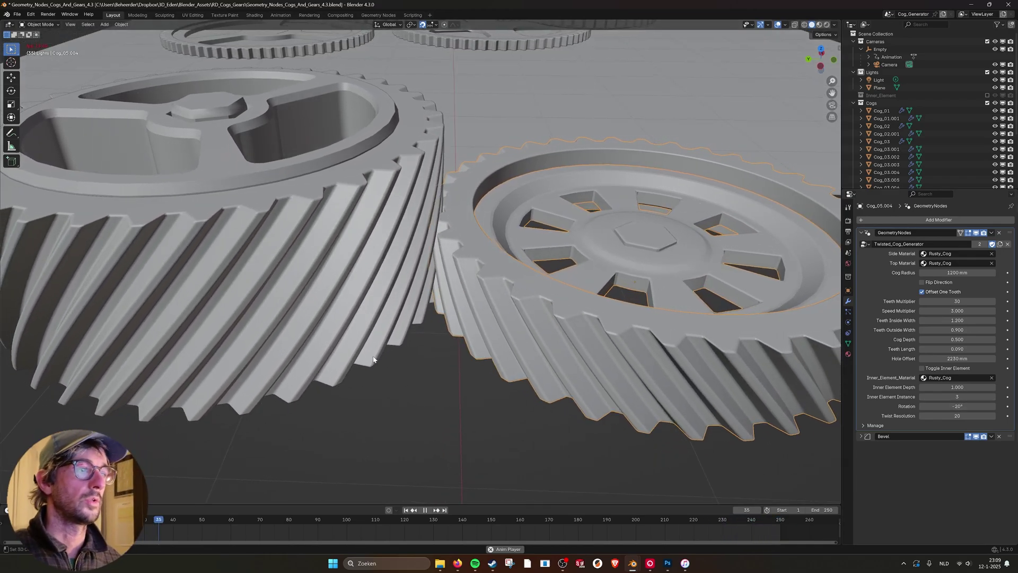
Show the turning twisted cogs in Material Preview, stop the animation, and look at the pair from several angles
key(alt+a)
click(819, 24)
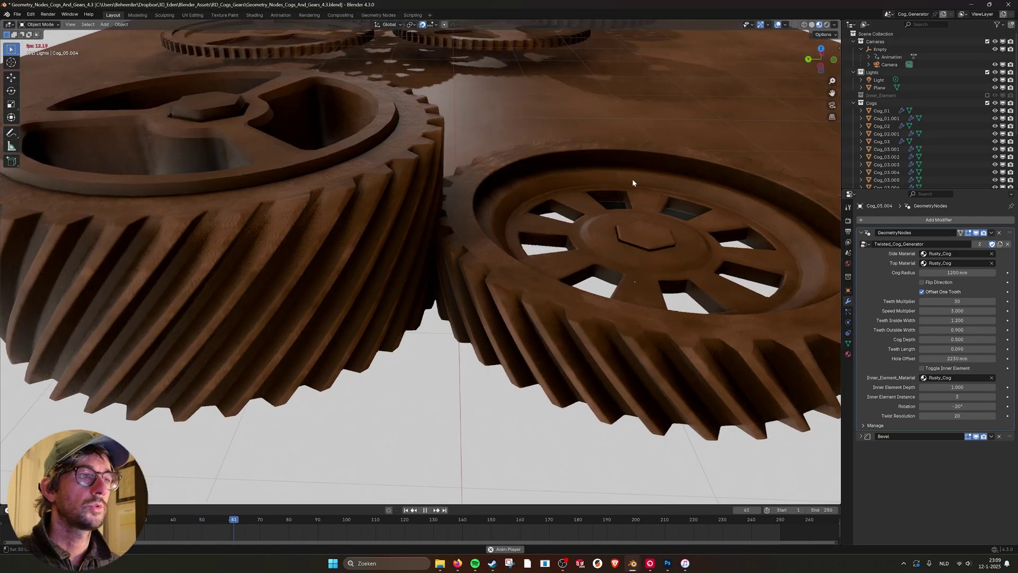
middle_drag(631, 179, 536, 185)
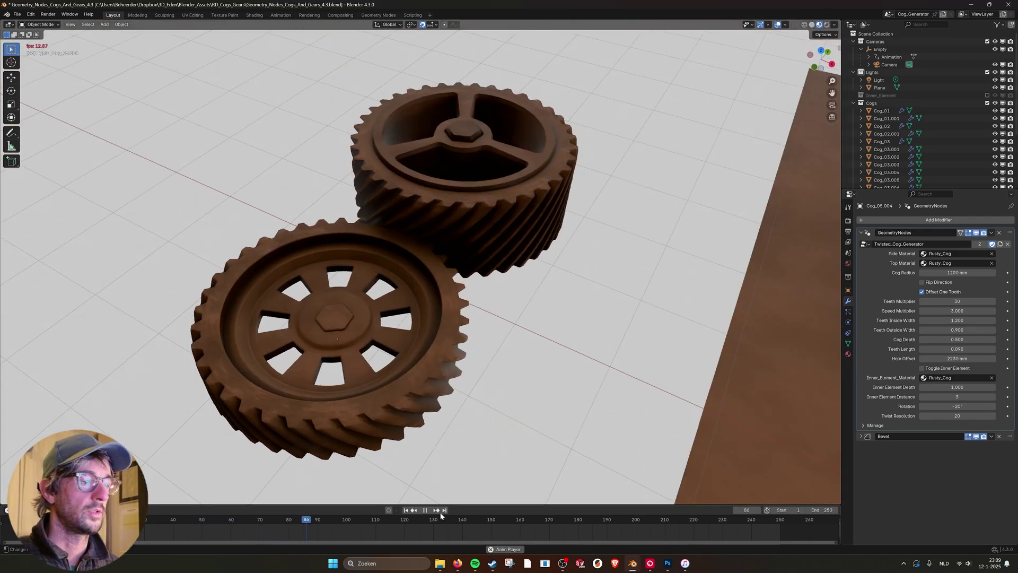
key(space)
middle_drag(517, 297, 425, 243)
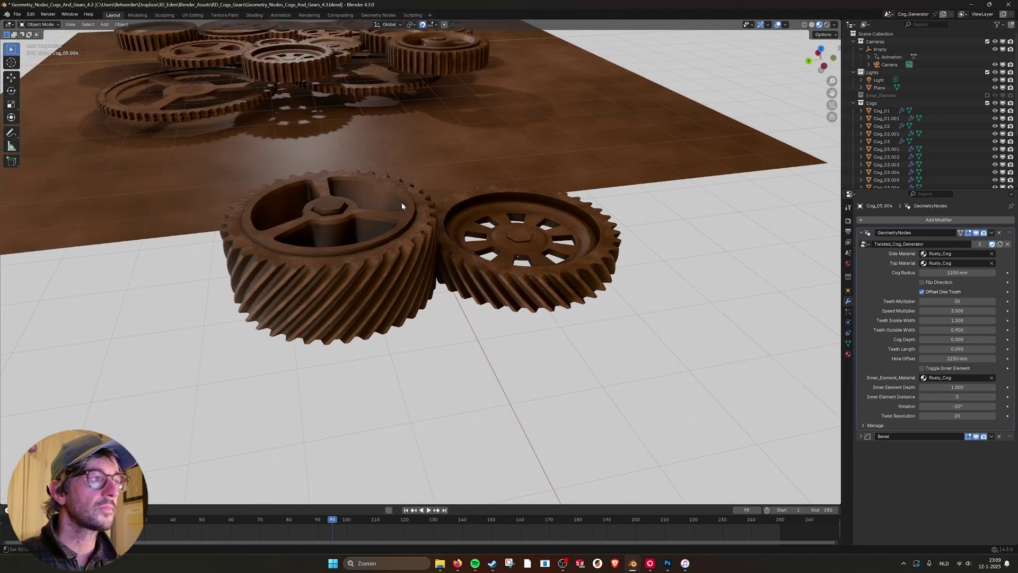
scroll(402, 203, down, 3)
middle_drag(363, 202, 498, 225)
View the gear assembly through the scene camera, and play and pause its animation
click(832, 105)
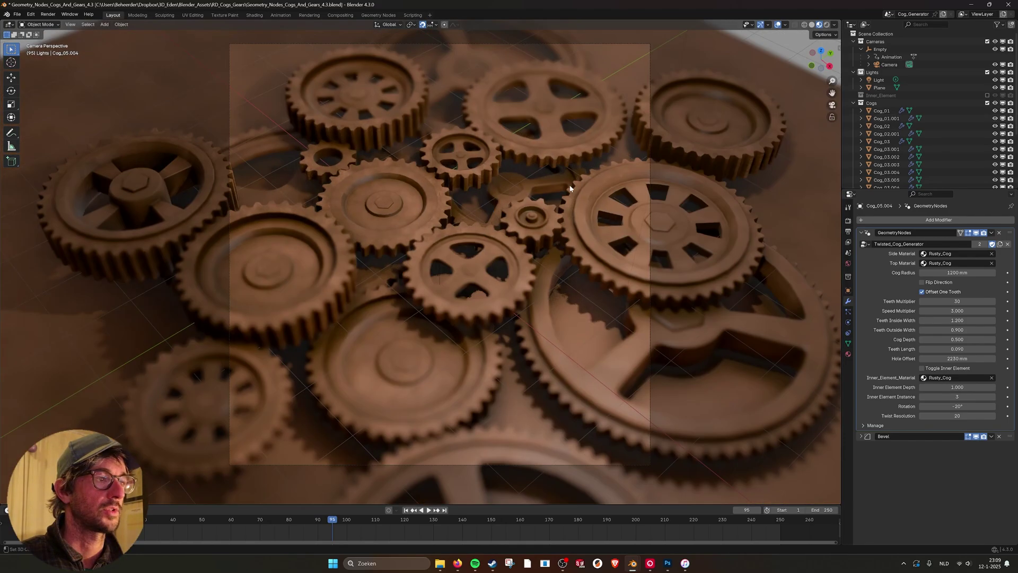
click(429, 510)
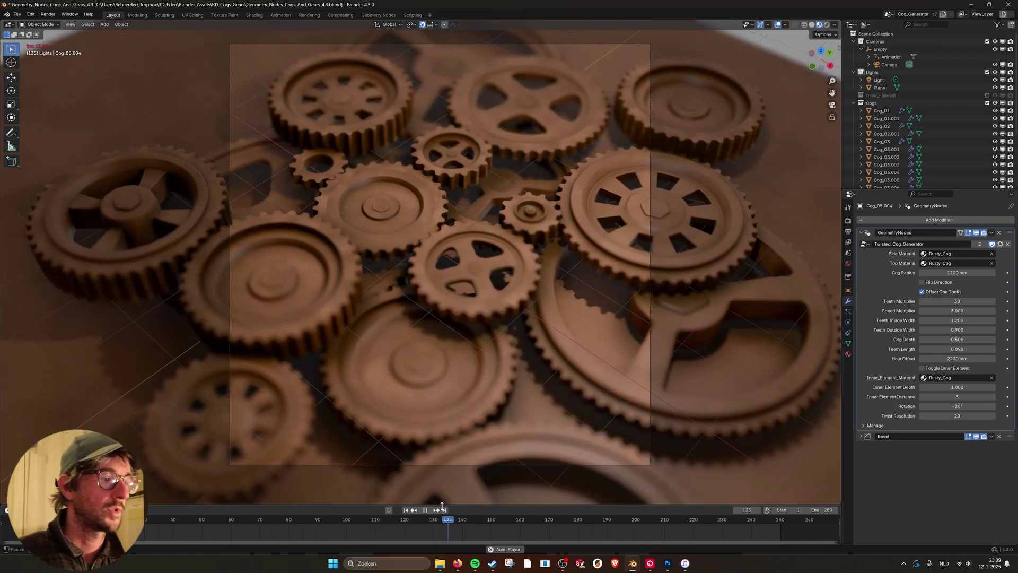
click(426, 510)
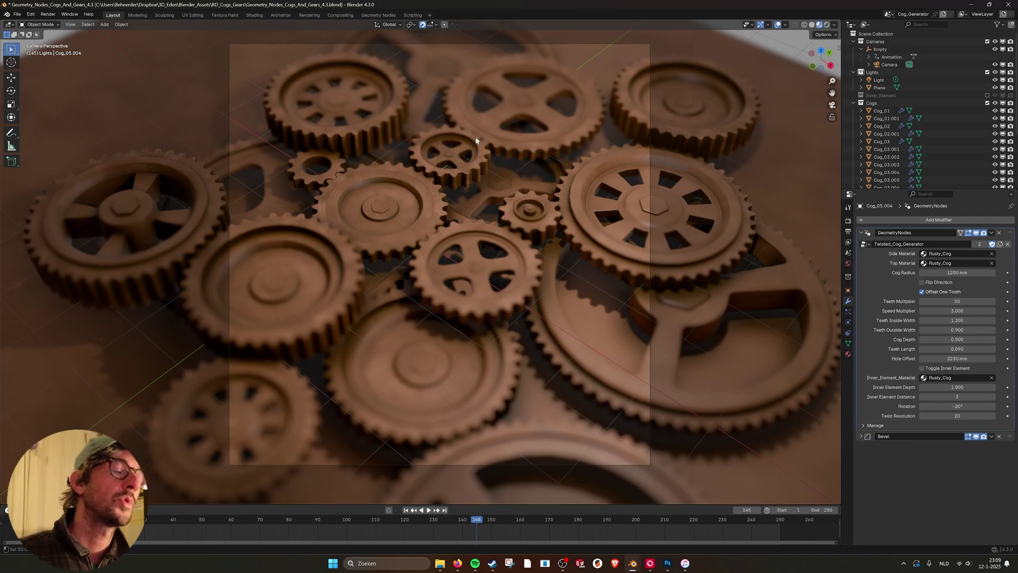
scroll(475, 250, down, 1)
scroll(475, 250, up, 1)
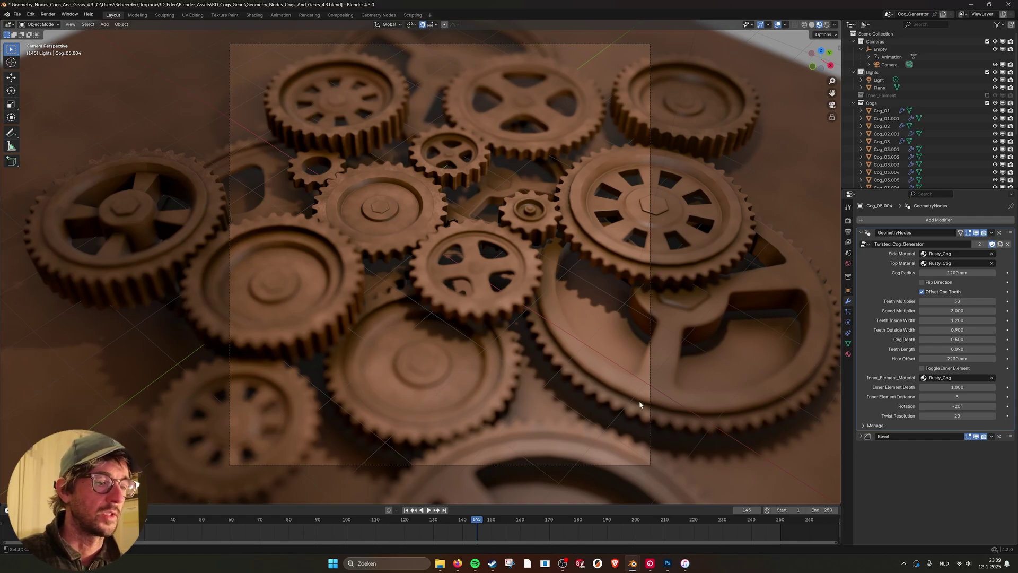
Leave the camera view and look over the whole gear assembly and the separate pair of twisted cogs
middle_drag(350, 244, 342, 194)
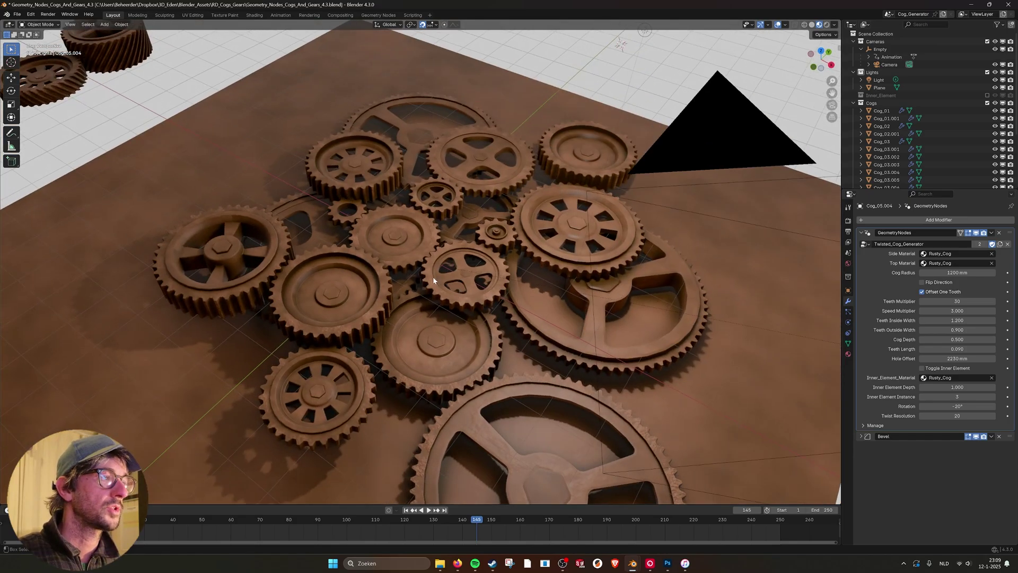
shift+middle_drag(238, 143, 607, 367)
scroll(583, 344, up, 3)
shift+middle_drag(553, 317, 401, 232)
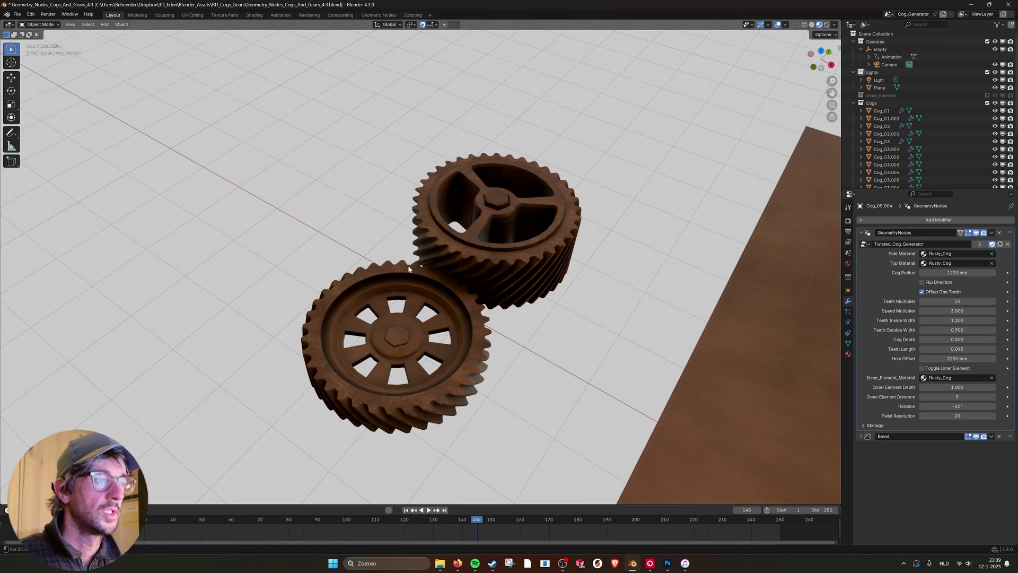
Switch to the Blender window with the Matrix_Code_4.3 file, and play and stop its camera animation
mouse_move(632, 563)
click(708, 524)
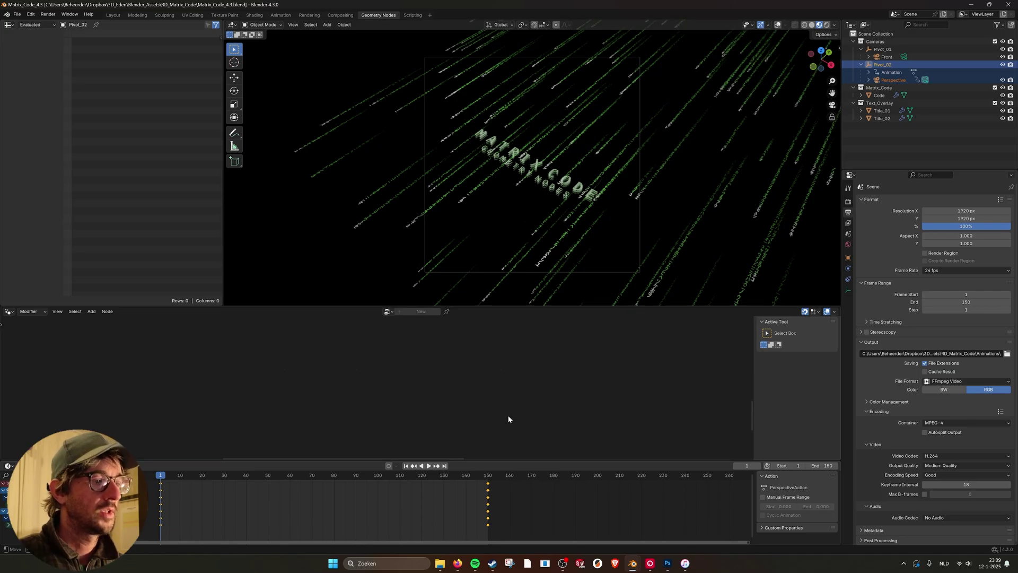
click(430, 465)
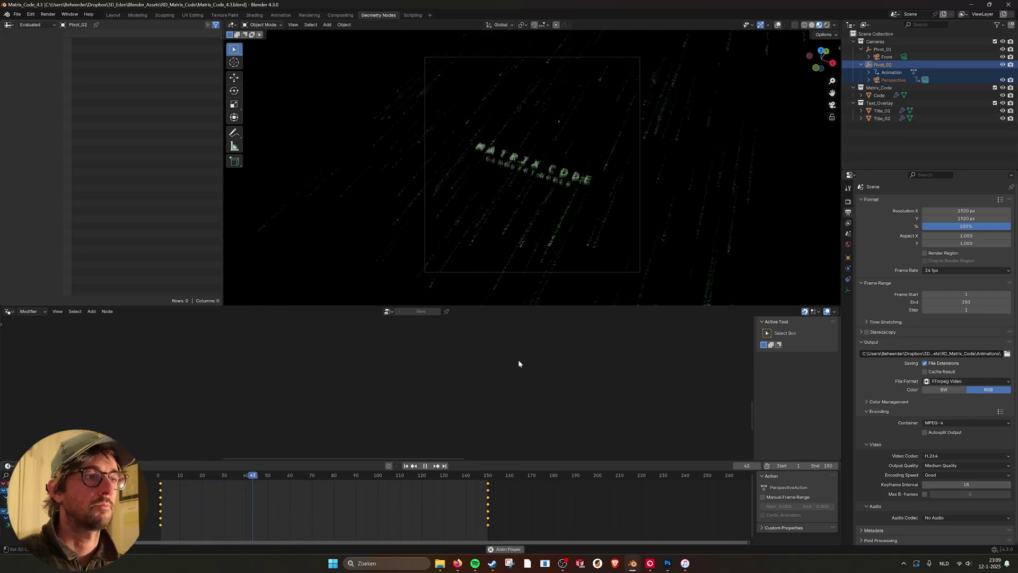
key(space)
View the matrix code from outside the camera in solid shading, and play and pause the falling characters
middle_drag(530, 255, 638, 138)
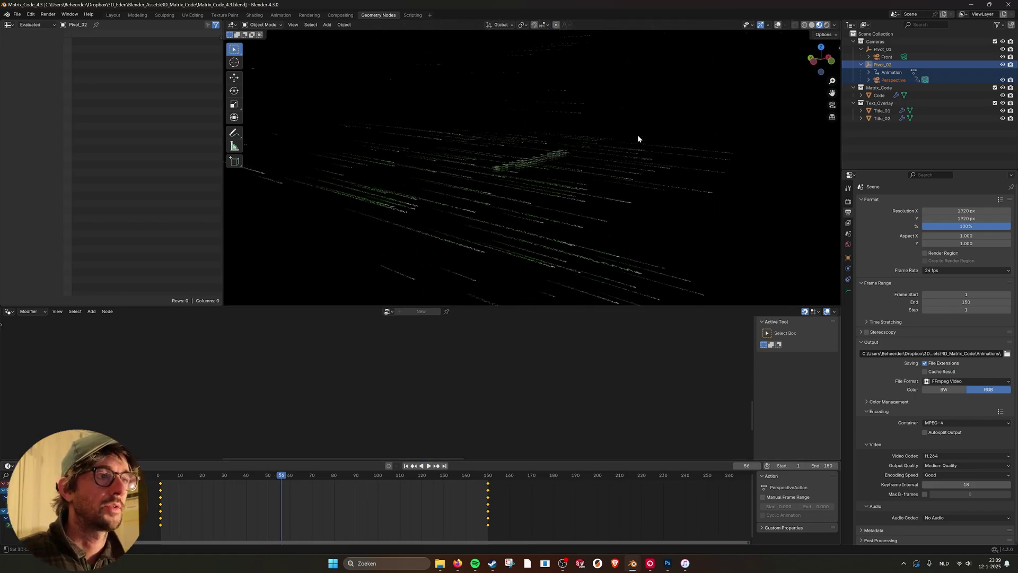
middle_drag(600, 194, 626, 159)
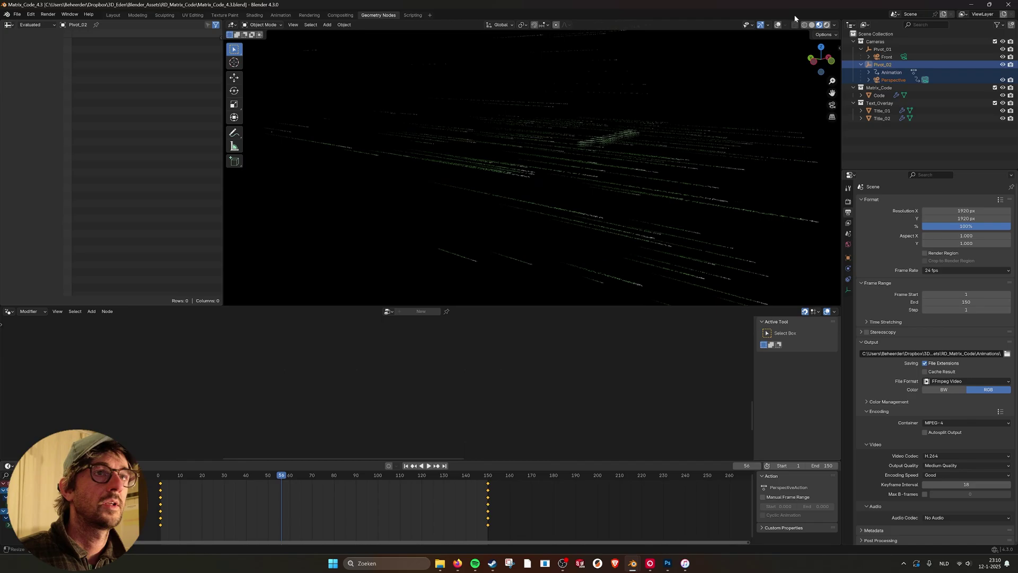
click(812, 26)
mouse_move(720, 141)
middle_down()
mouse_move(606, 155)
mouse_move(749, 93)
middle_up()
scroll(576, 154, up, 4)
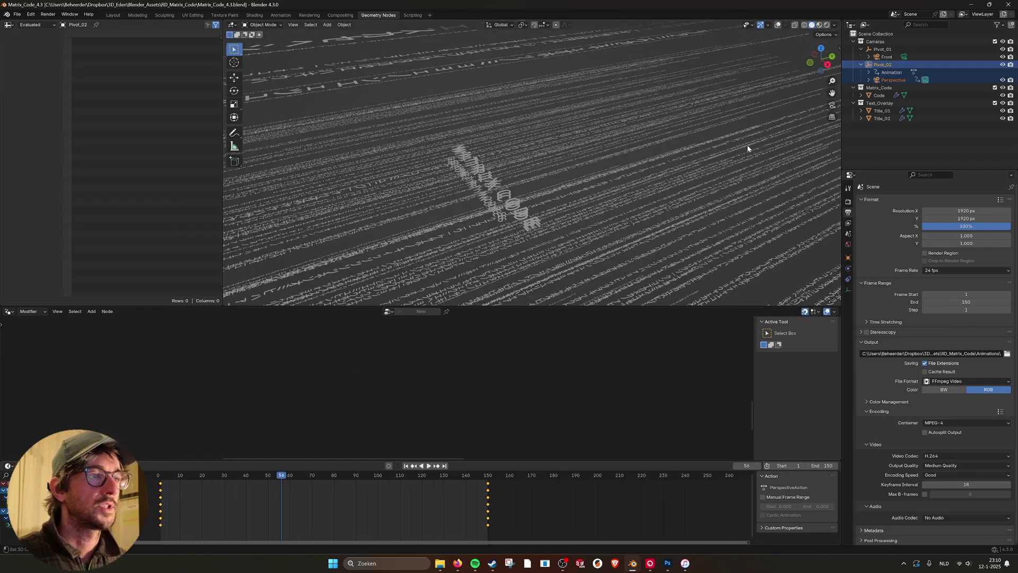
click(429, 466)
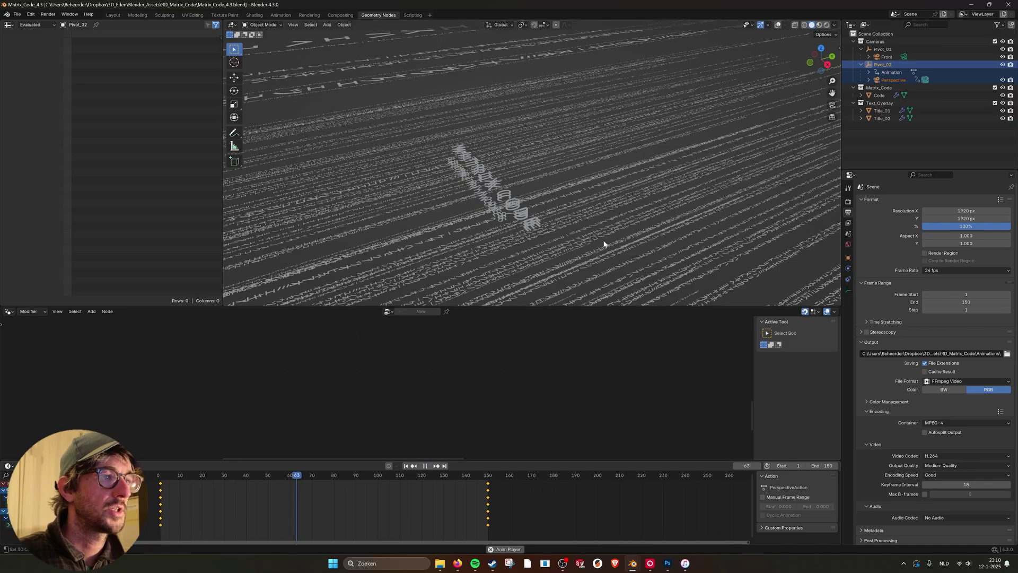
click(425, 466)
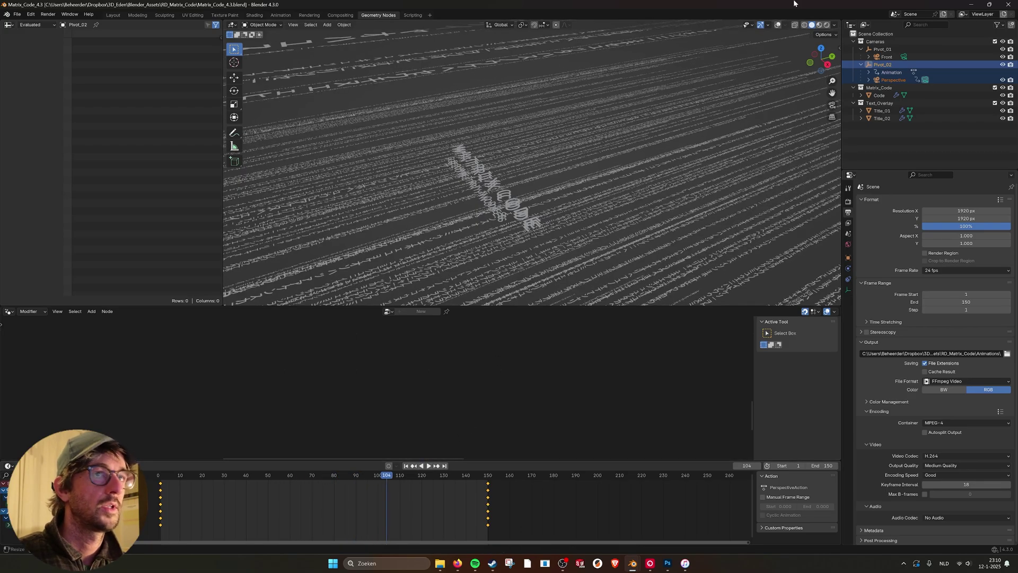
Return the matrix code to Material Preview and play its animation through the scene camera
click(819, 25)
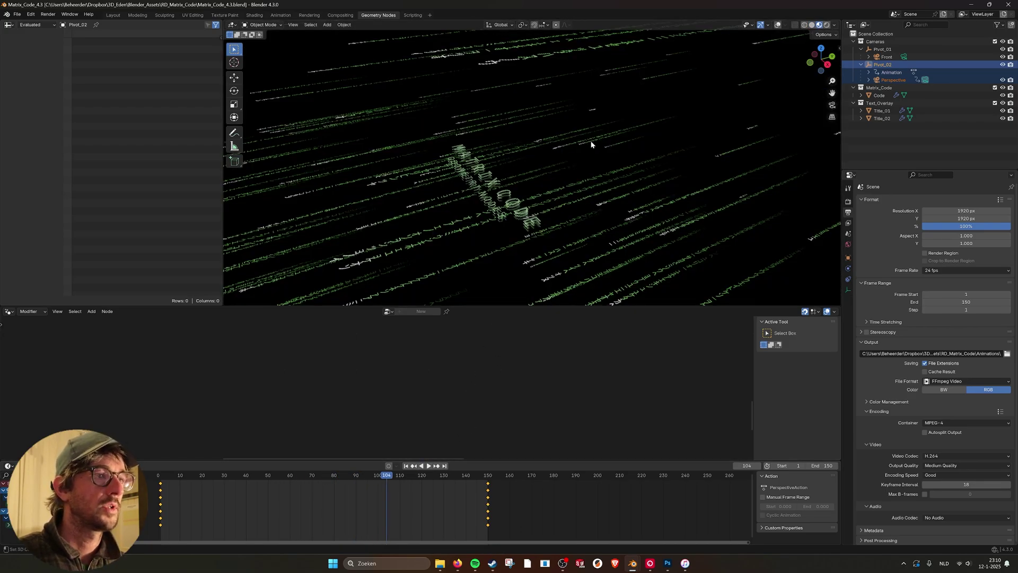
click(429, 465)
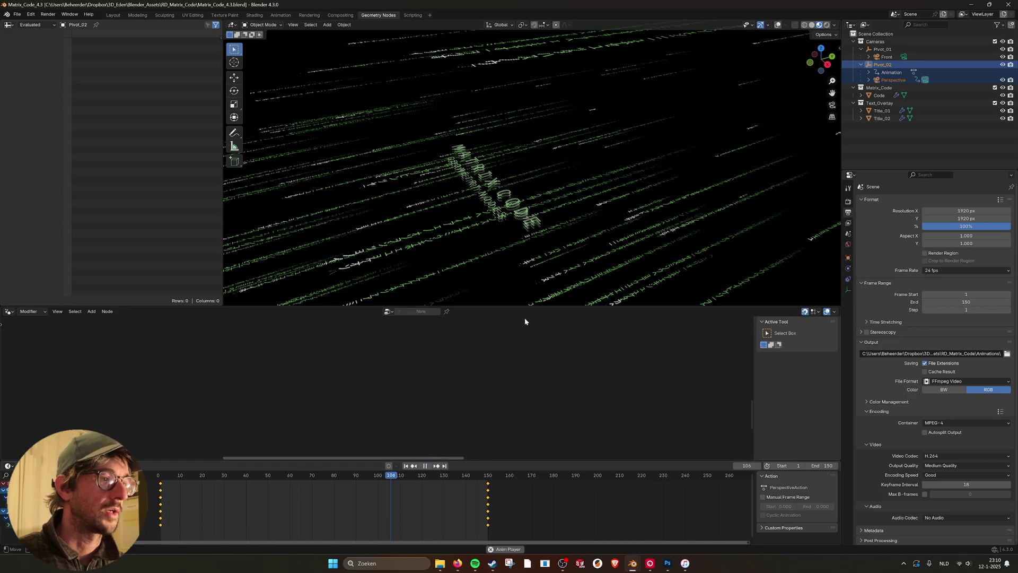
click(832, 104)
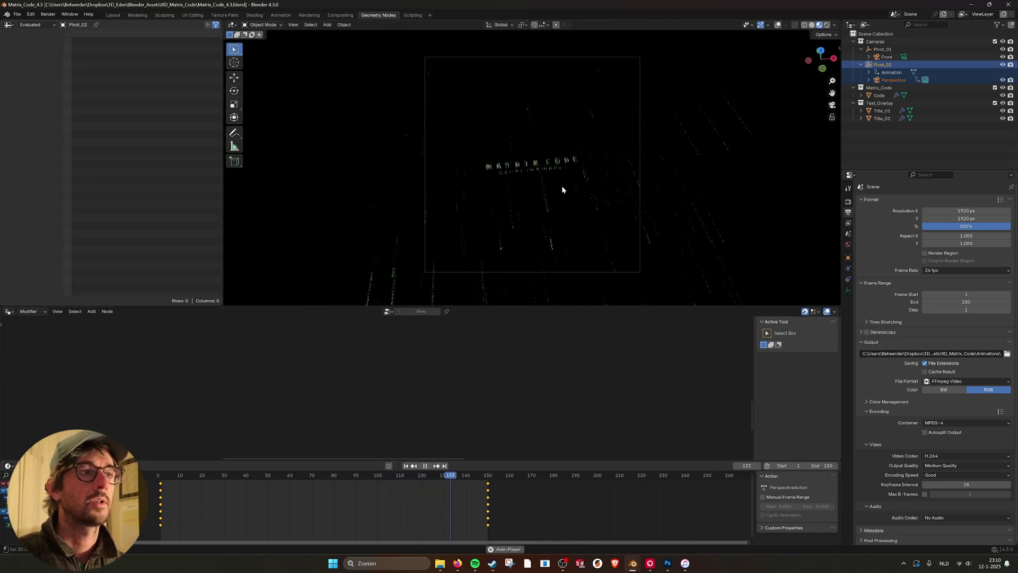
Open the Layout workspace, show it in Material Preview, and set the scene camera to Front
click(115, 16)
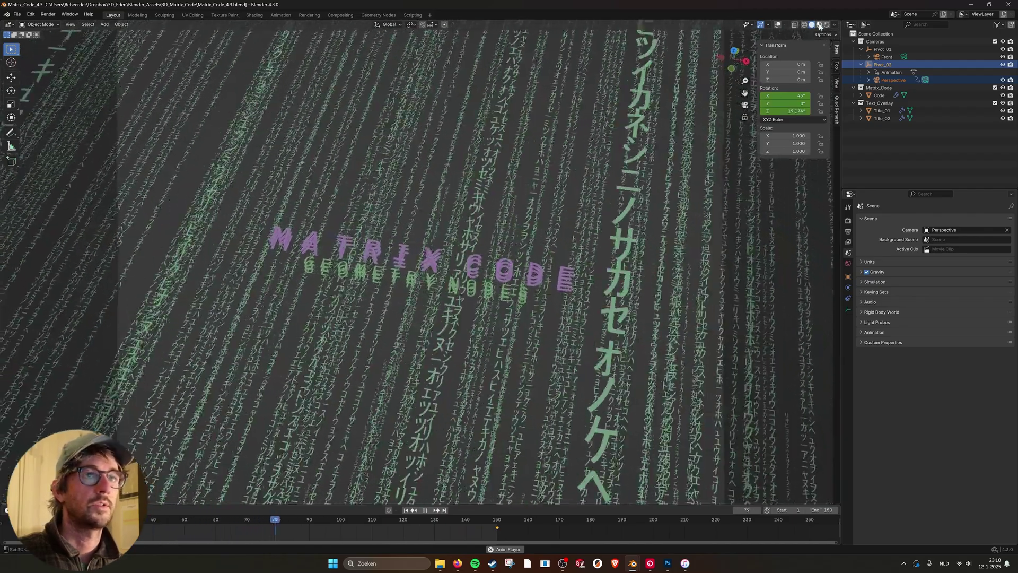
click(819, 24)
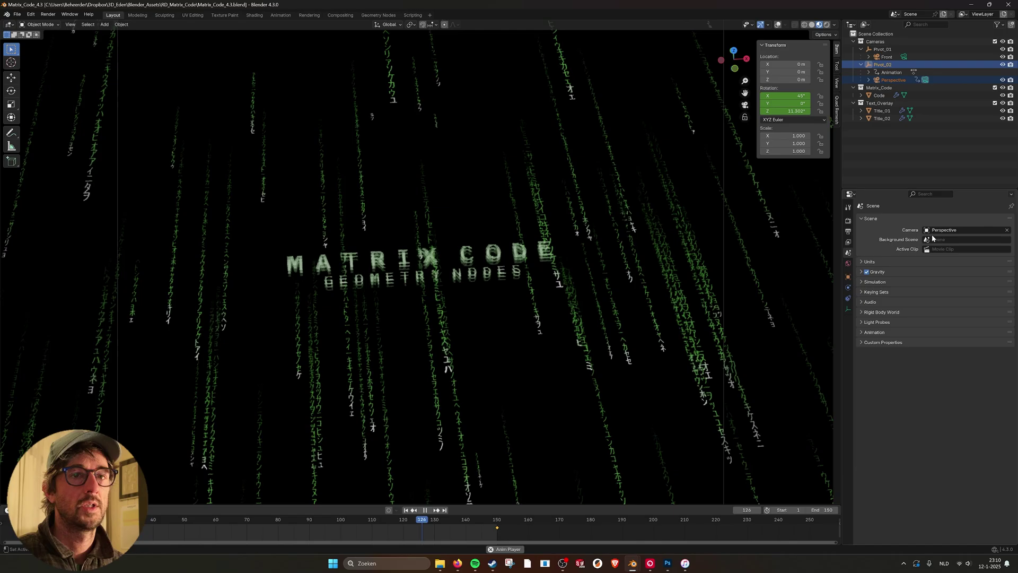
click(954, 230)
click(901, 242)
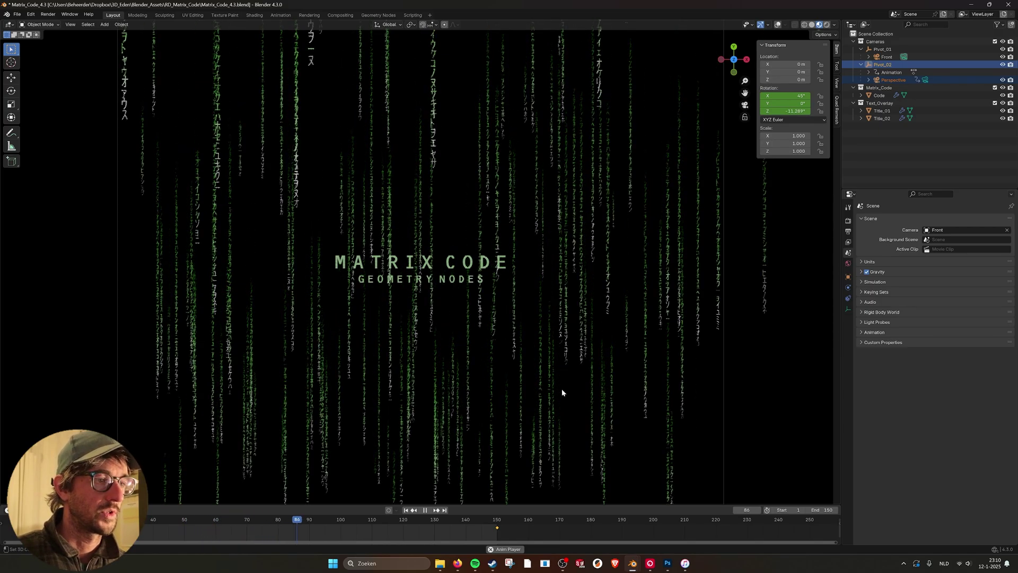
Select the matrix Code object and show its Geometry Nodes modifier settings
click(564, 227)
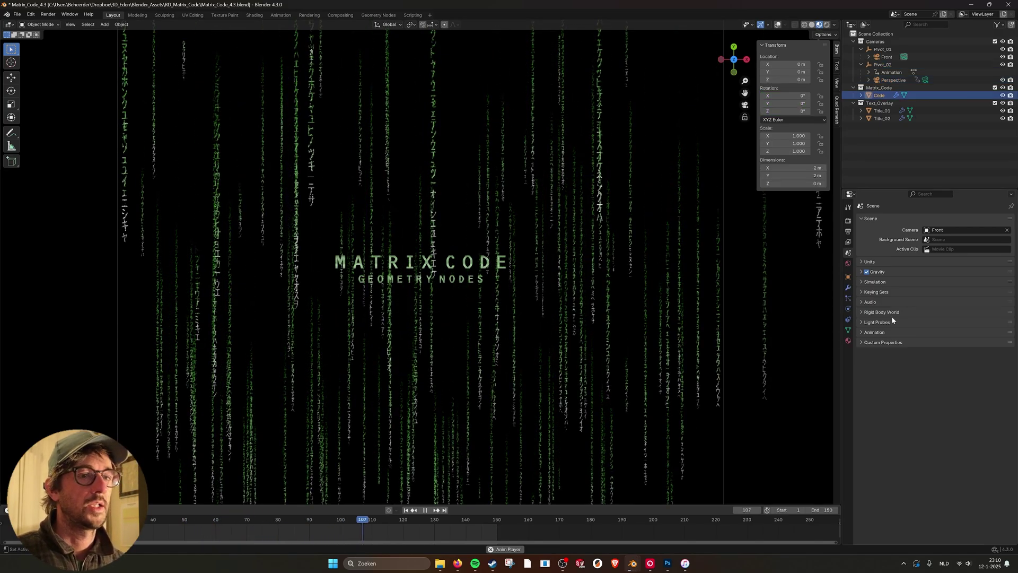
click(848, 288)
Try a dark blue Code Tail Color on the falling characters and undo the colour change
click(930, 312)
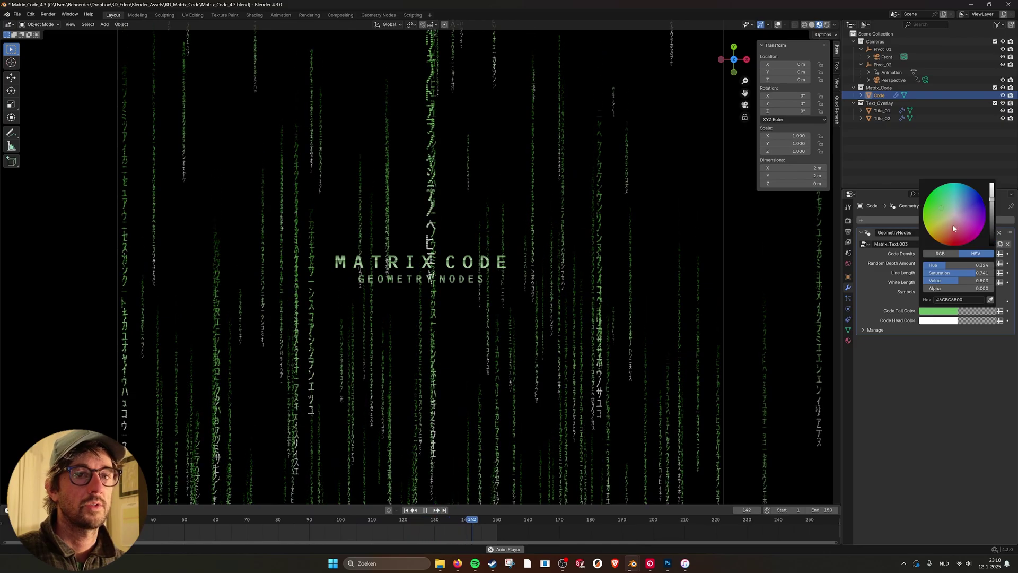
click(956, 246)
mouse_move(956, 246)
mouse_down()
mouse_move(933, 236)
mouse_move(927, 199)
mouse_move(971, 187)
mouse_up()
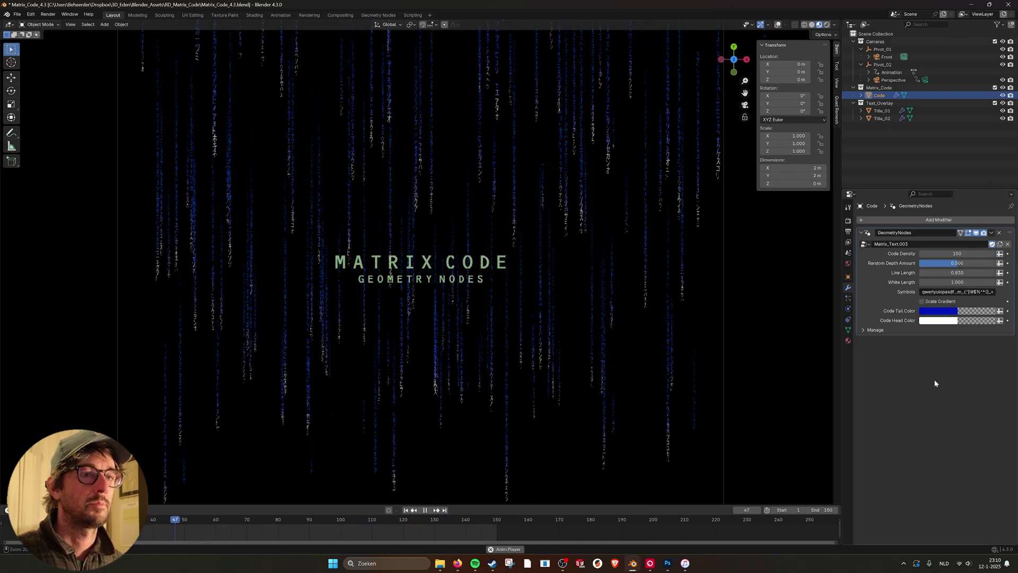
key(ctrl+z)
Try a different Code Head Color on the falling characters, restore it to white, and stop the animation playback
click(943, 320)
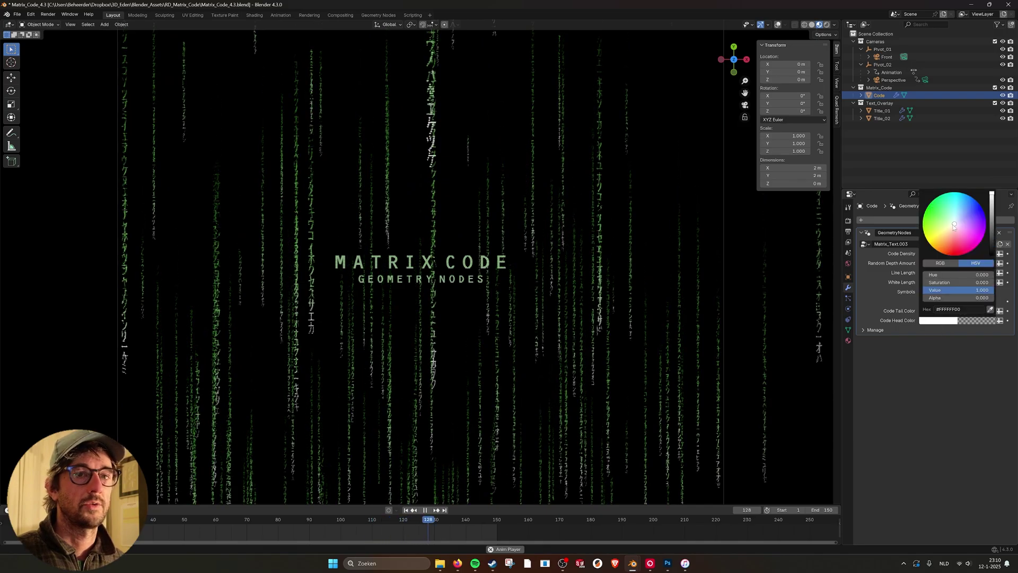
mouse_move(954, 226)
mouse_down()
mouse_move(956, 256)
mouse_move(982, 209)
mouse_move(971, 255)
mouse_up()
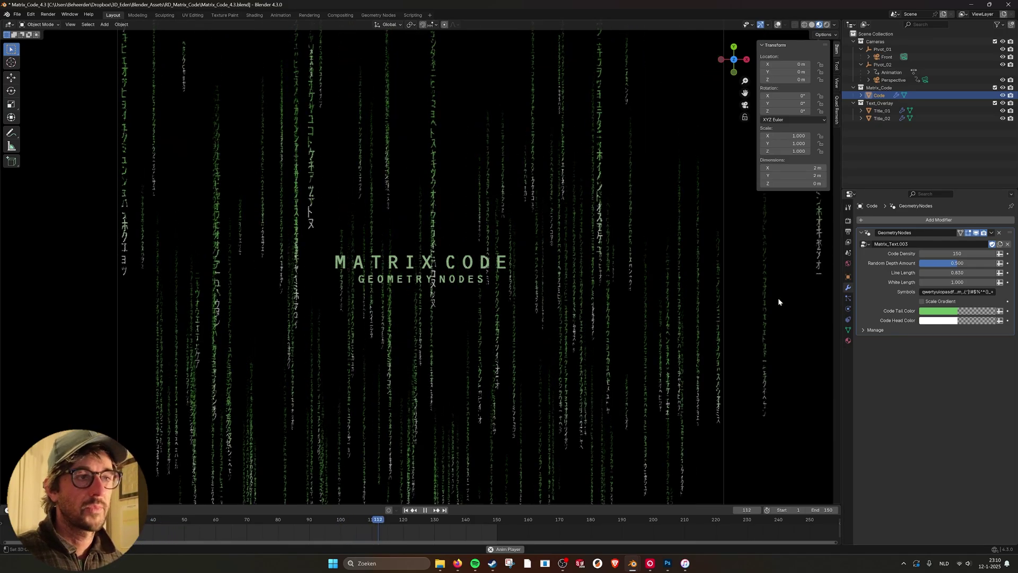
key(space)
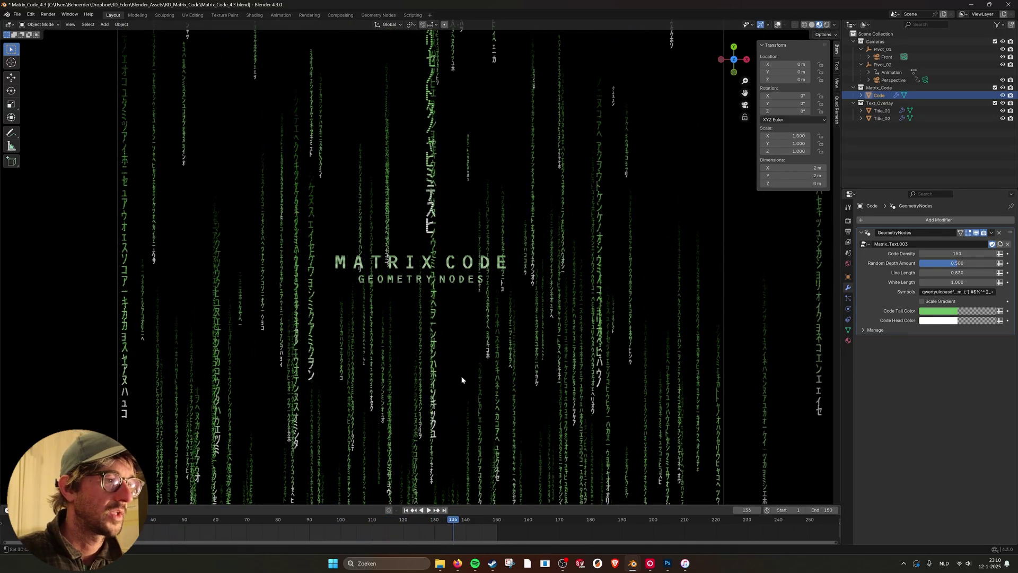